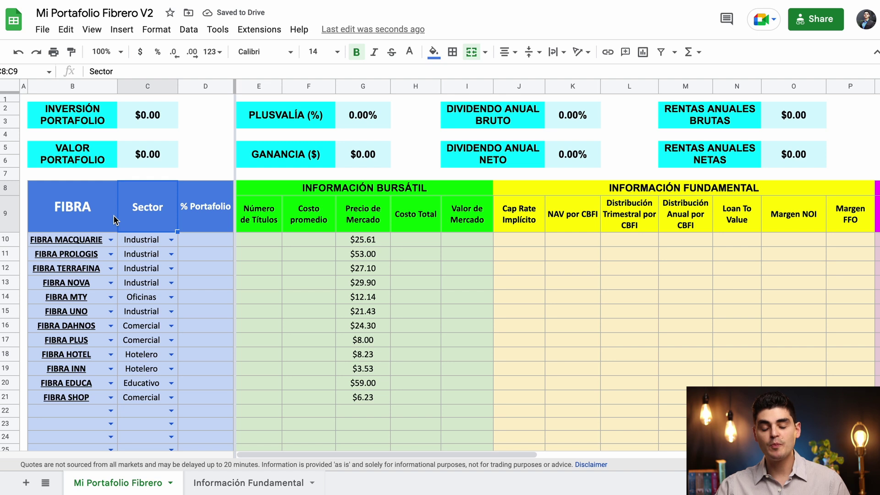
Review the available FIBRA and sector options for the first holding, and the % Portafolio column down to FIBRA SHOP
left_click(110, 240)
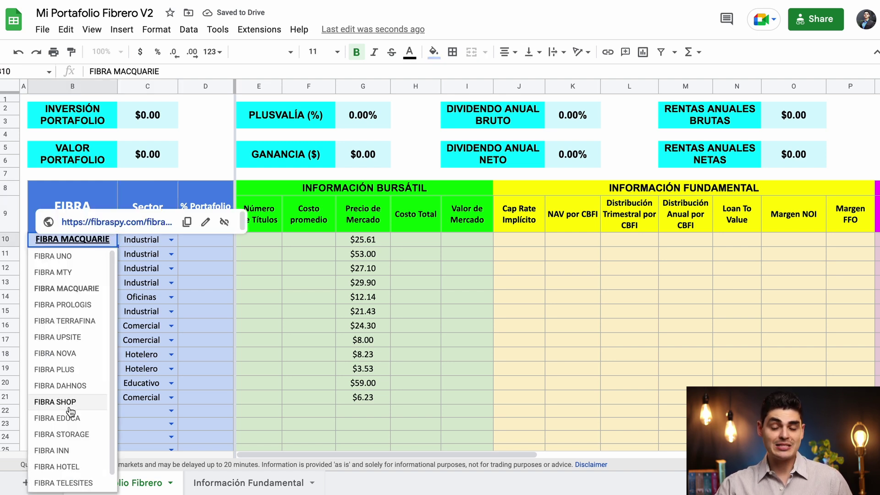
left_click(140, 296)
left_click(171, 239)
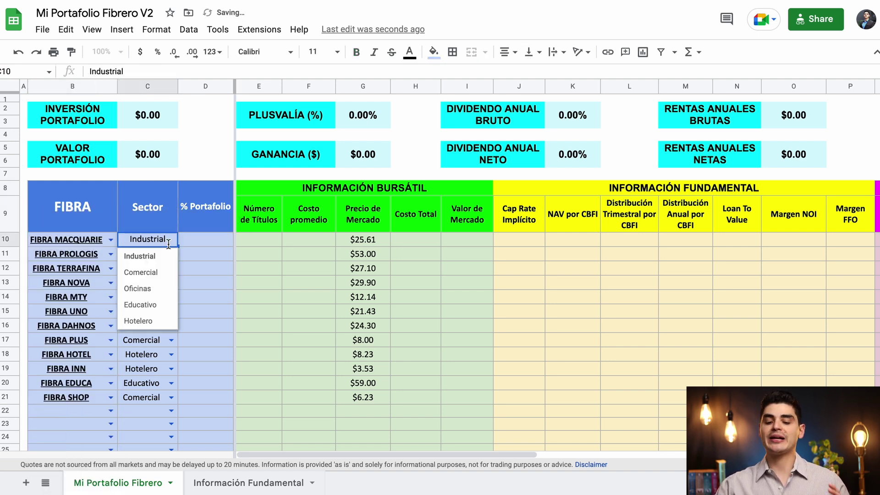
left_click(97, 246)
left_click_drag(214, 201, 196, 397)
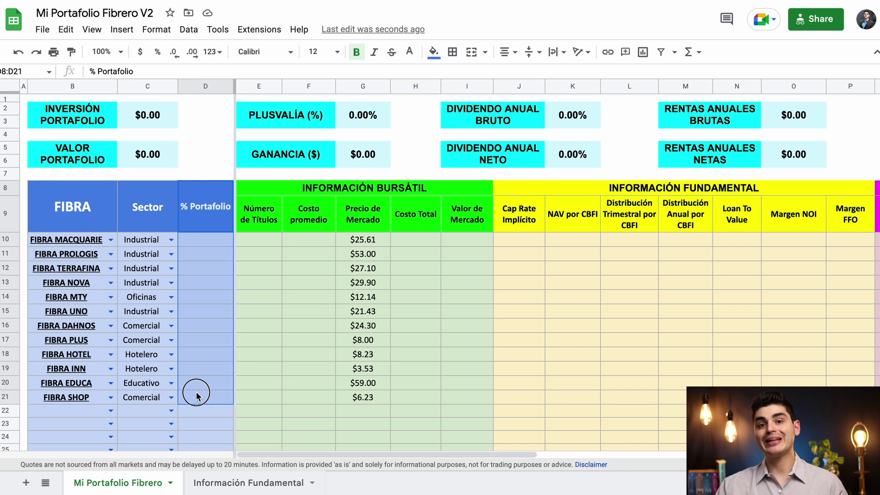
left_click_drag(196, 395, 195, 393)
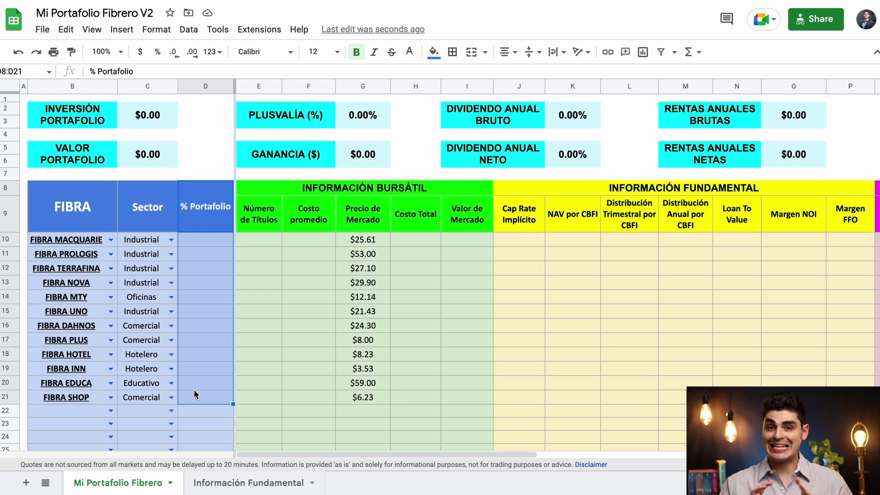
Examine the Información Bursátil section, the list of FIBRAs and the Precio de Mercado formulas for FIBRA MACQUARIE and FIBRA PROLOGIS
left_click_drag(318, 189, 320, 427)
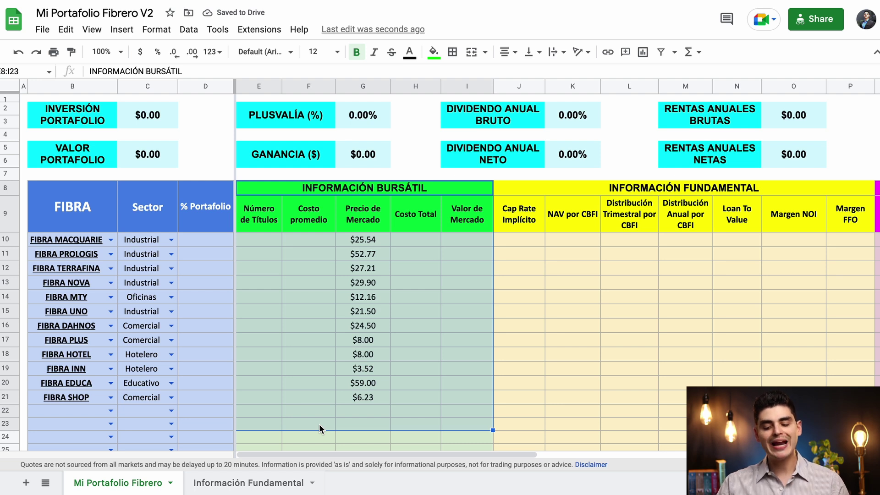
left_click(367, 218)
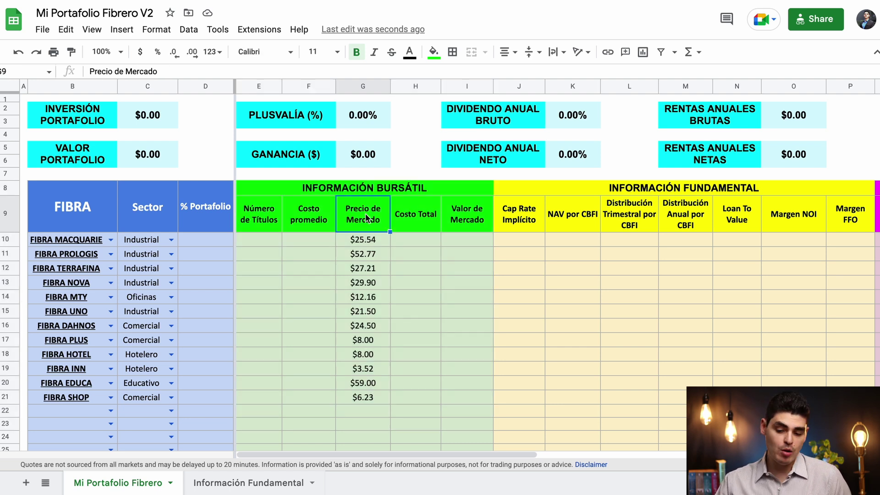
left_click(367, 240)
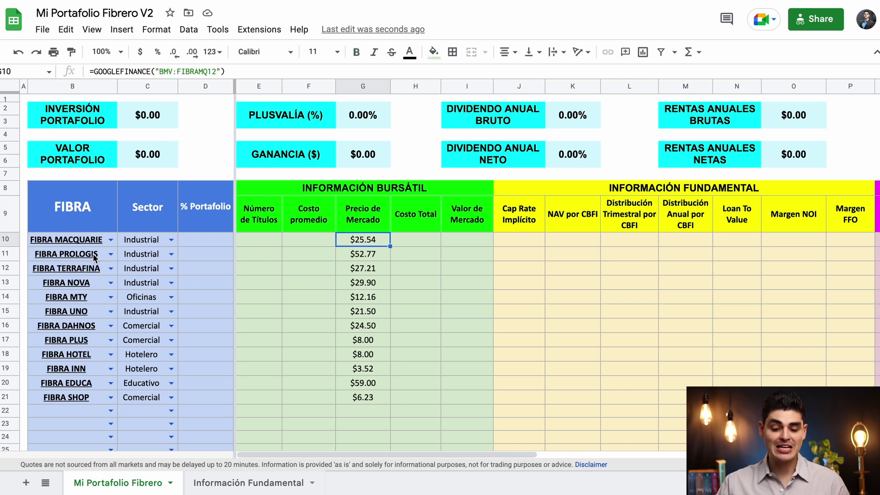
left_click_drag(73, 240, 71, 341)
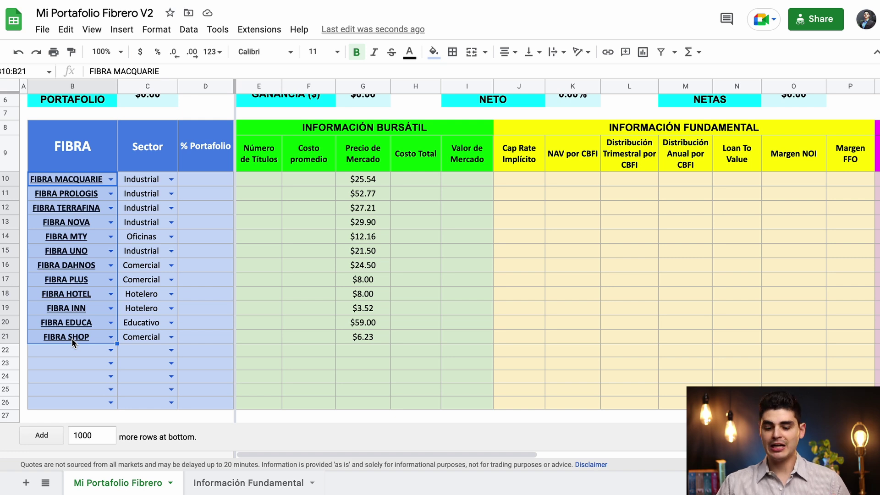
scroll(72, 338, "up", 2)
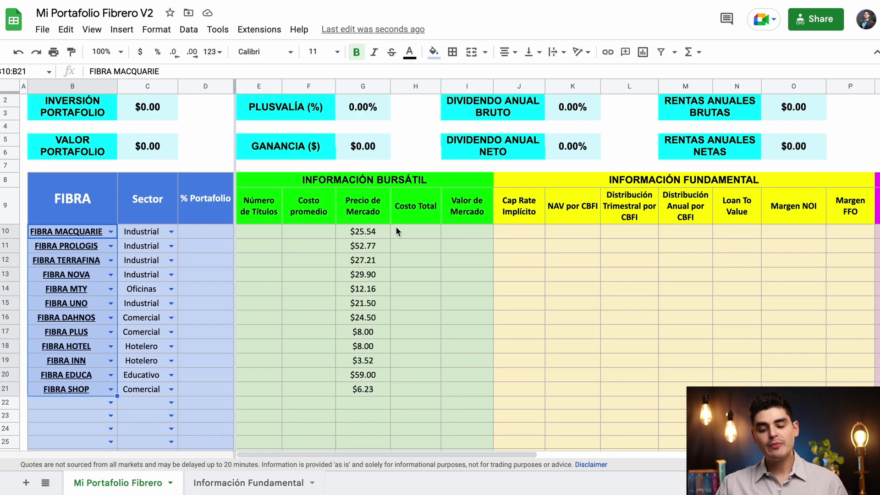
left_click(373, 234)
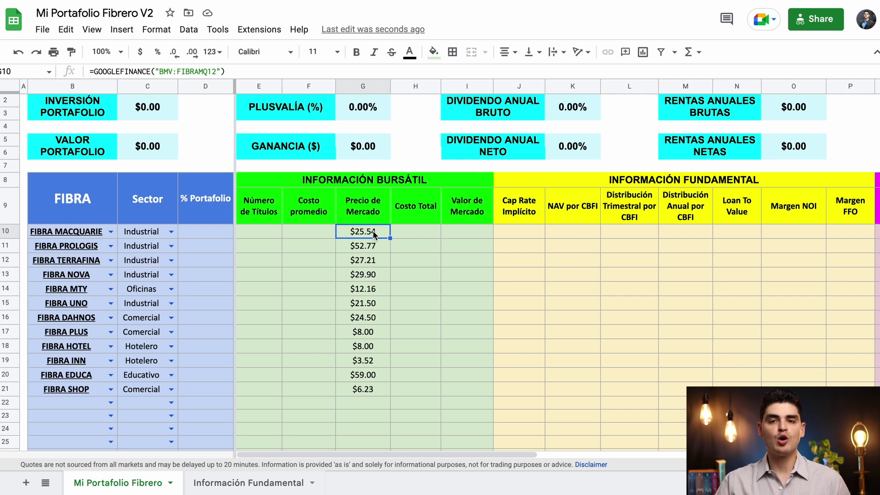
left_click(370, 246)
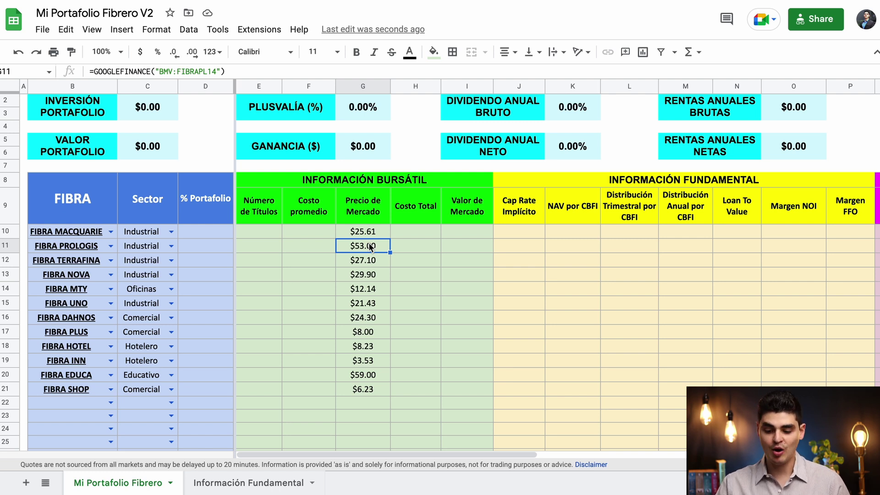
scroll(369, 244, "up", 1)
left_click(367, 241)
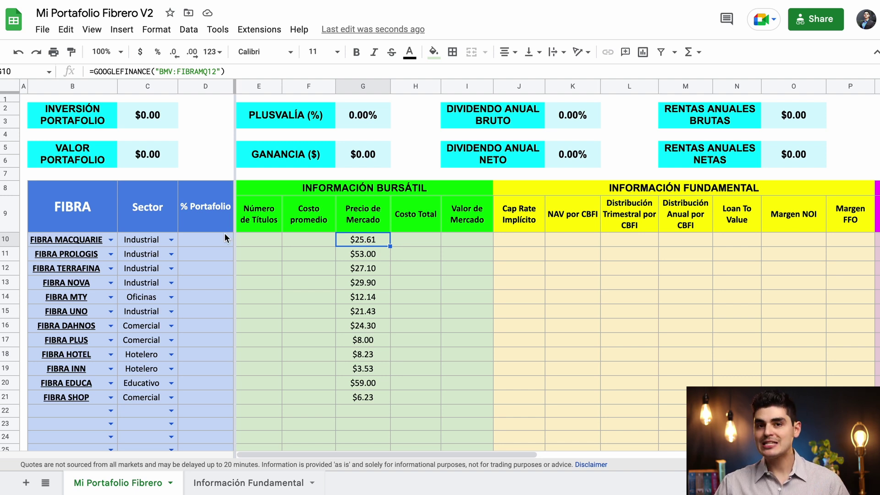
Enter the Número de Títulos as 100 for FIBRA MACQUARIE, 50 for FIBRA PROLOGIS and 100 for FIBRA TERRAFINA
left_click_drag(257, 212, 293, 402)
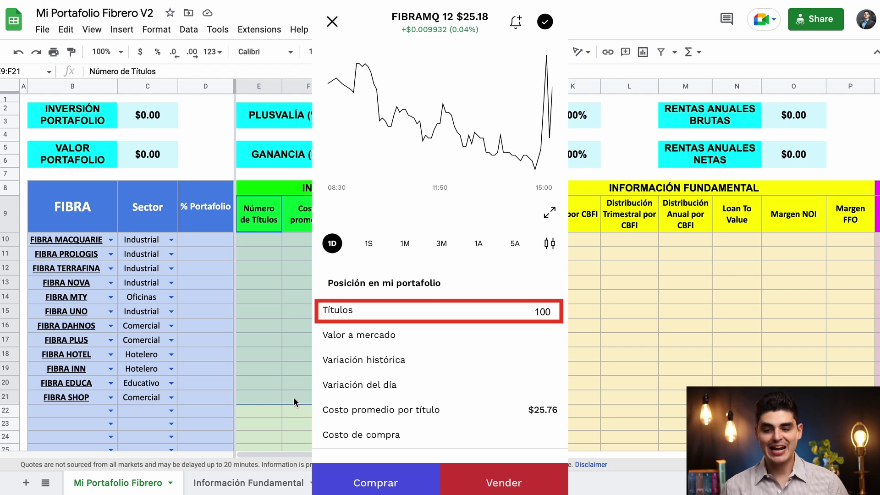
left_click(285, 292)
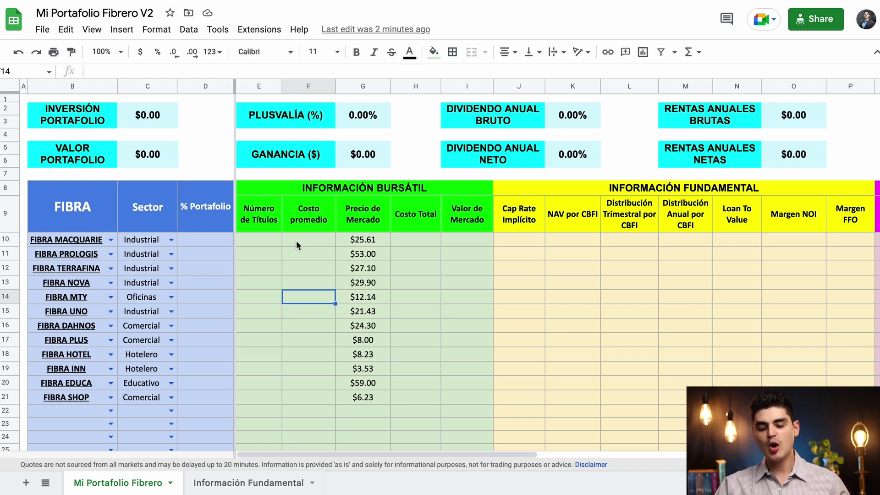
left_click(259, 240)
type("100")
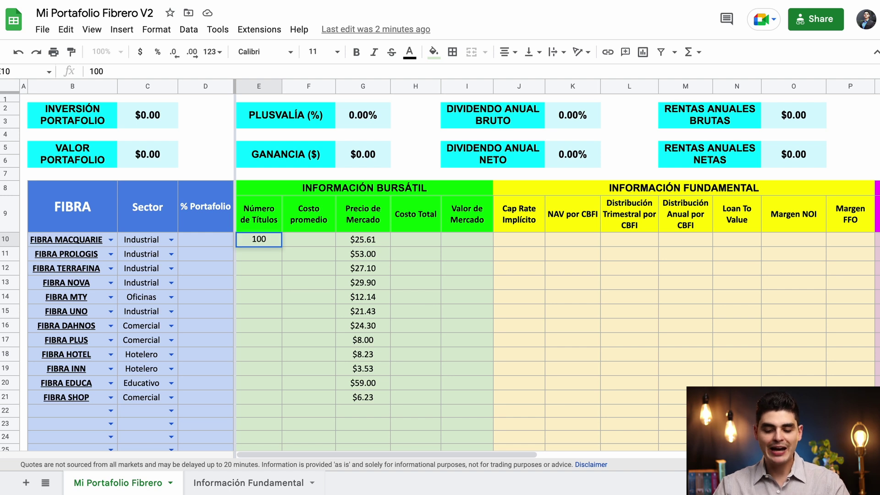
key("Return")
type("50")
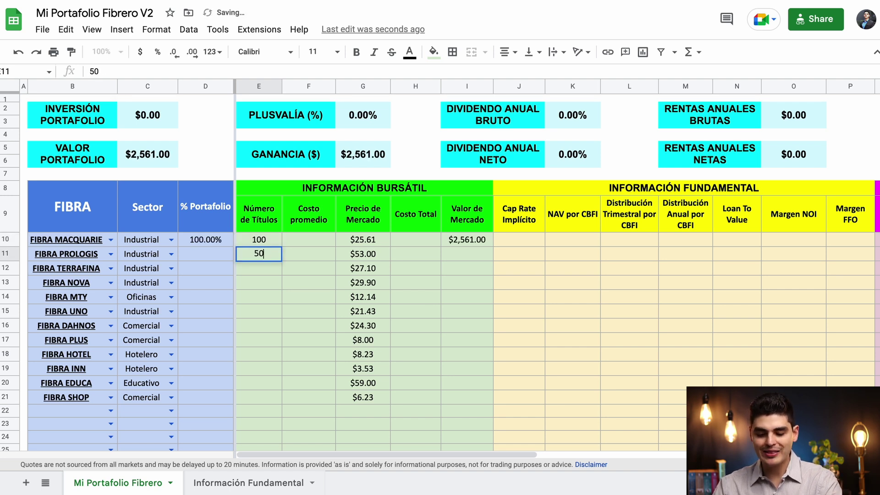
key("Return")
type("100")
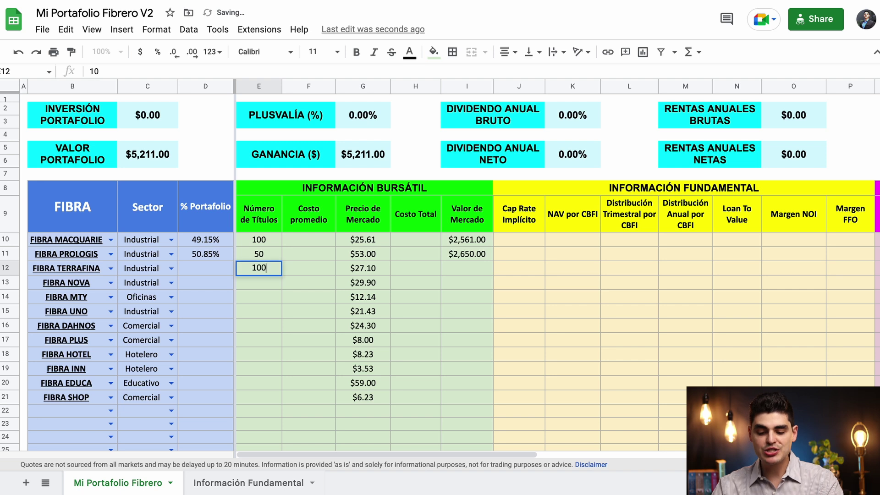
key("Return")
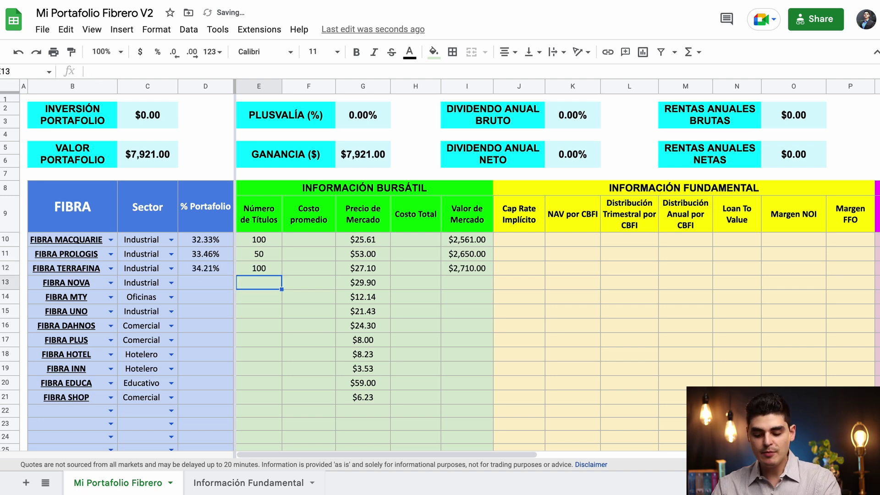
Enter 50 títulos for FIBRA NOVA, 200 for FIBRA MTY and 300 for FIBRA SHOP, and check the Valor de Mercado column
type("50")
key("Return")
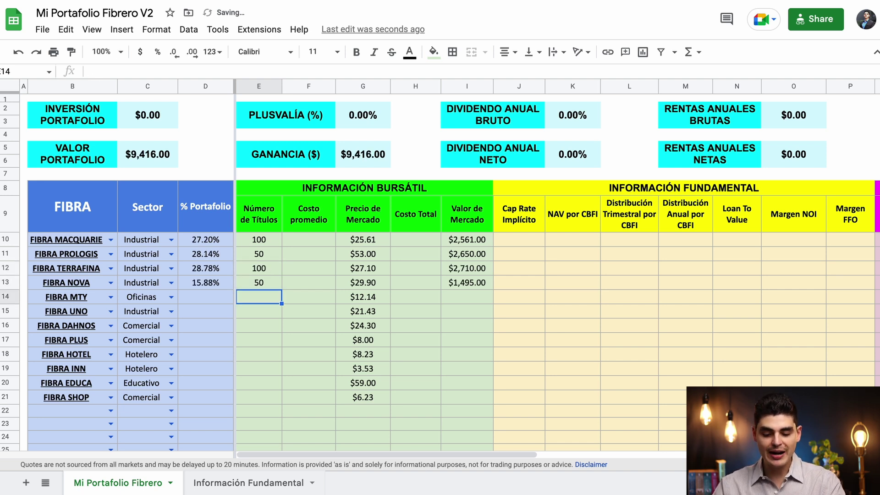
type("200")
key("Return")
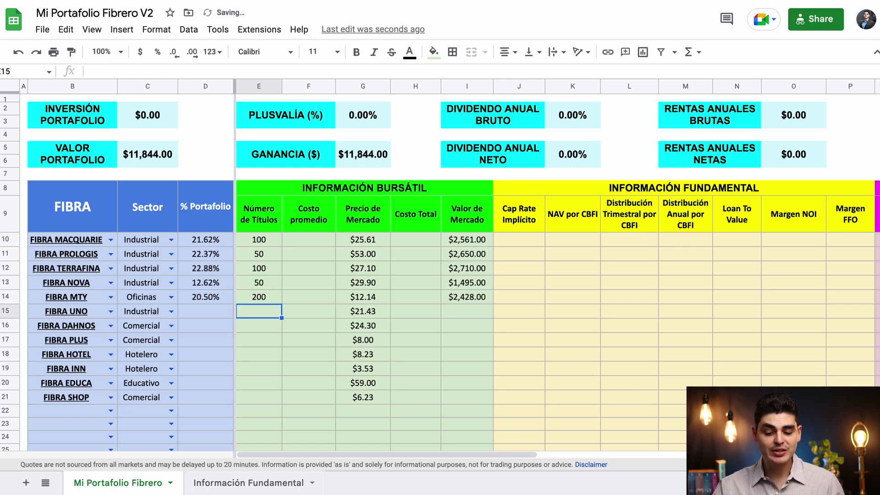
left_click(258, 396)
type("300")
key("Return")
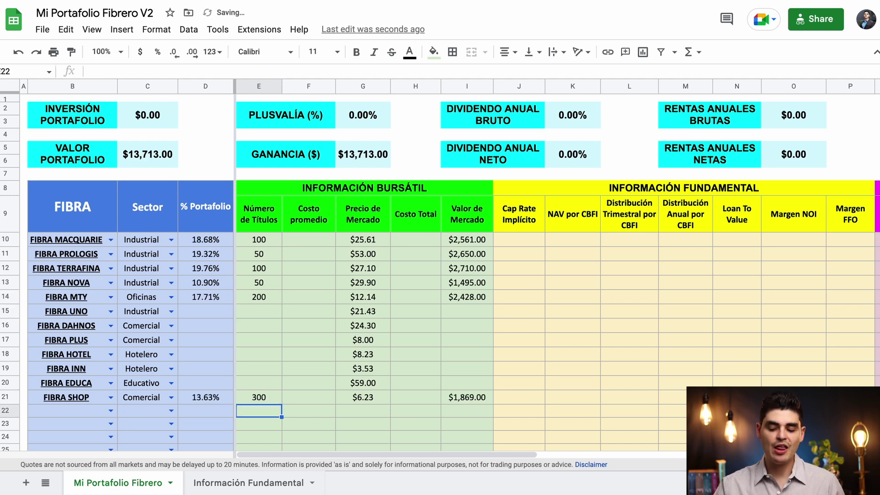
left_click(467, 340)
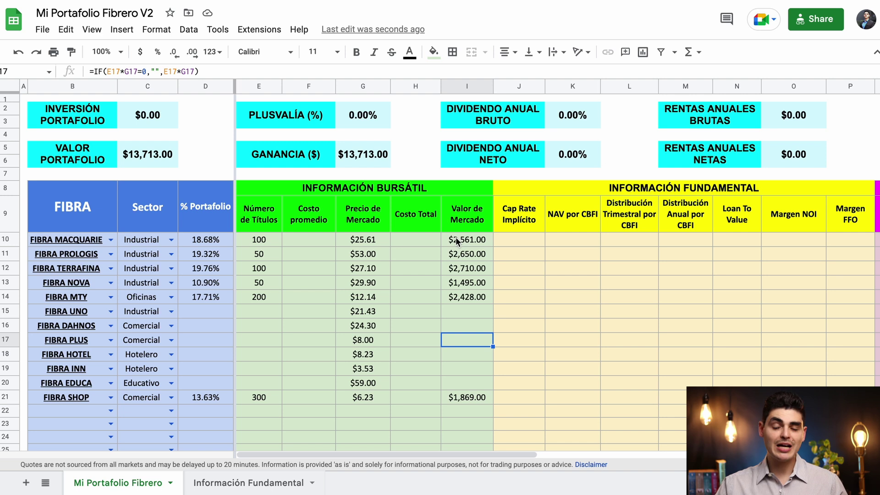
left_click_drag(465, 240, 466, 405)
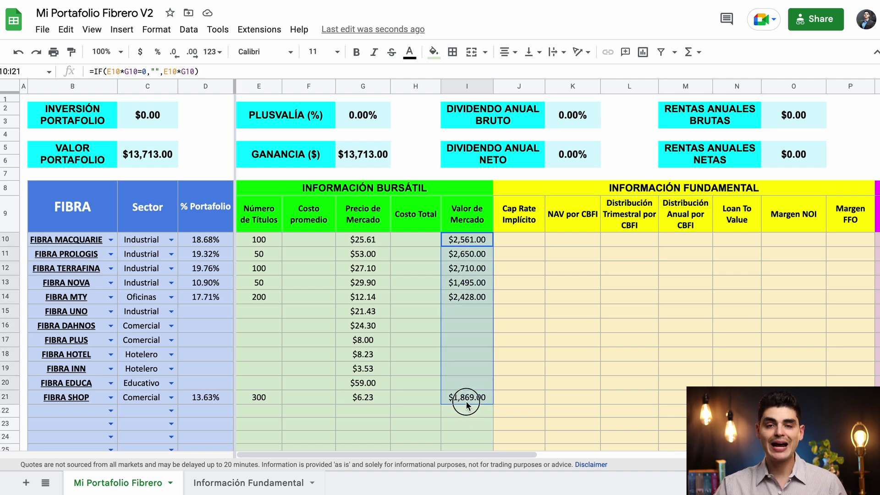
Enter the Costo promedio: MACQUARIE 25, PROLOGIS 50, TERRAFINA 24, NOVA 25, MTY 10 and SHOP 6.50
left_click(322, 238)
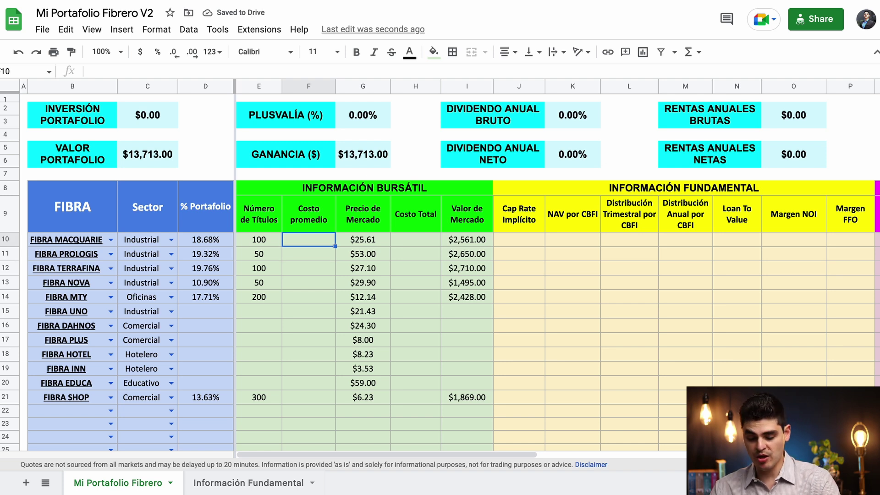
type("25")
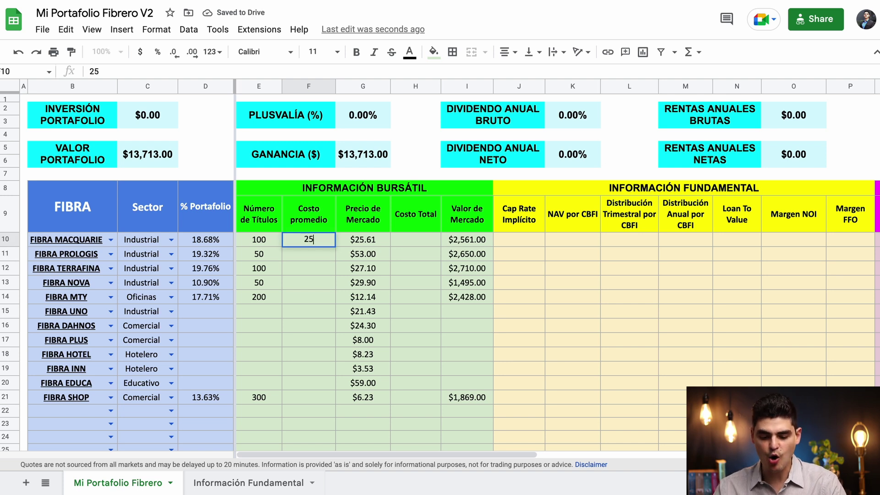
key("Return")
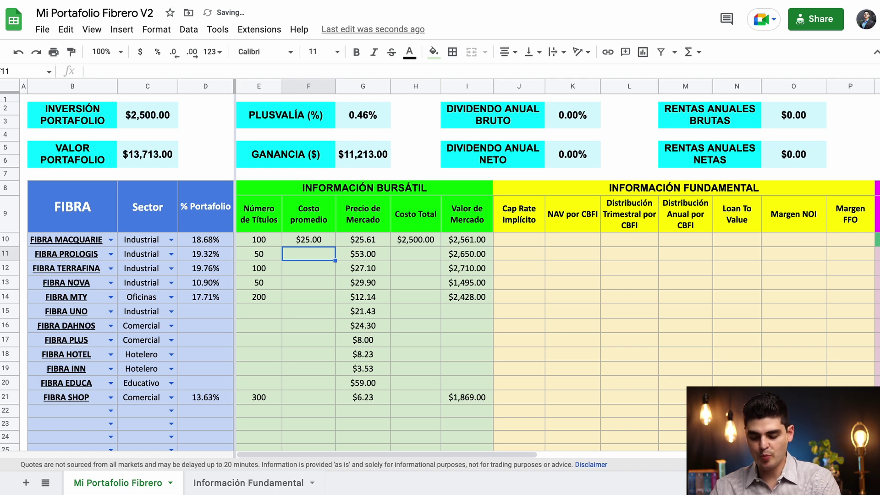
type("50")
key("Return")
type("2")
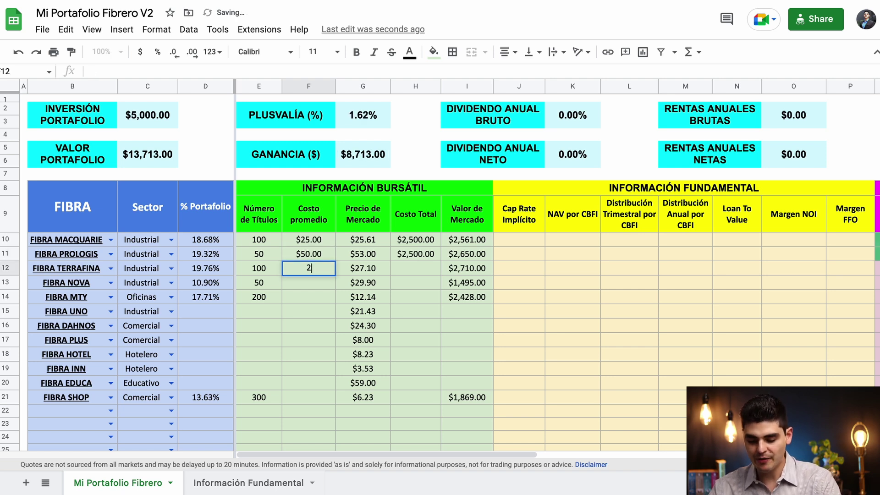
type("4")
key("Return")
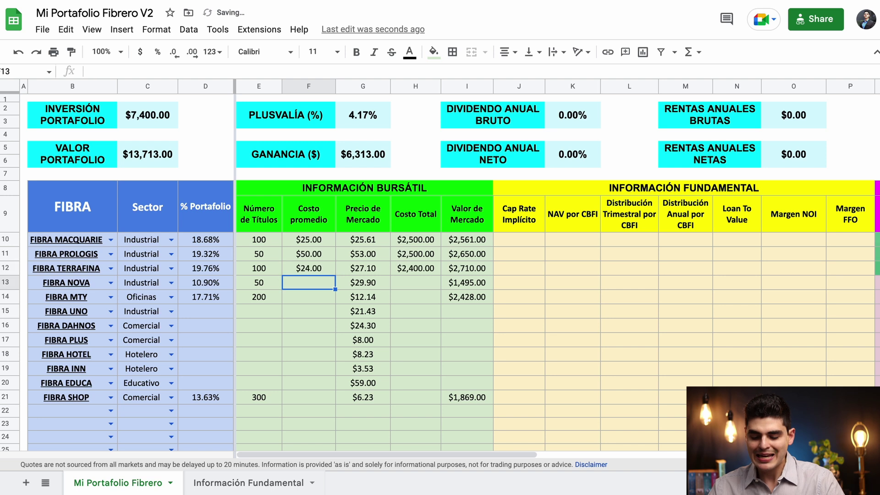
type("25")
key("Return")
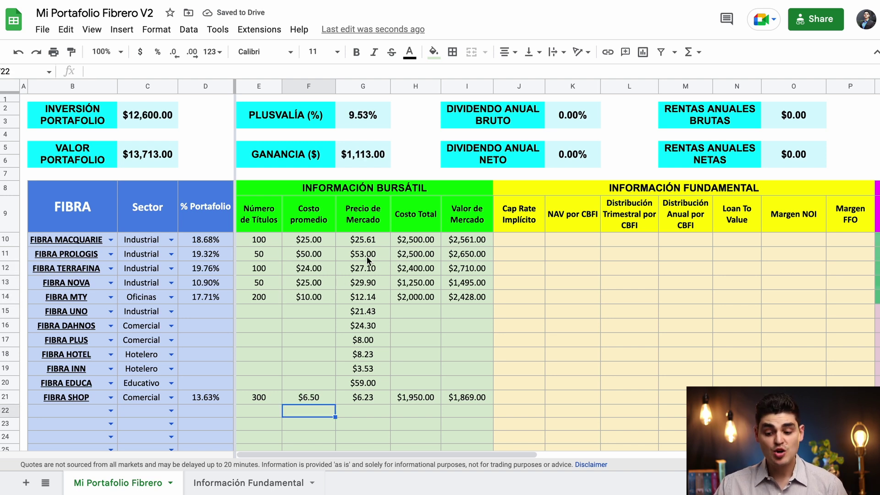
Review the Costo Total, Valor de Mercado and % Portafolio columns, and the formulas and headers of the Información Fundamental section
left_click_drag(418, 228, 457, 222)
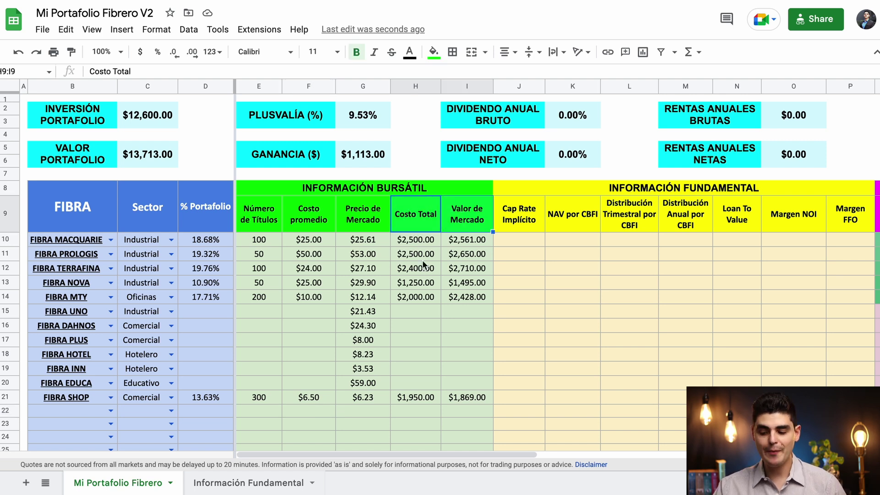
left_click(259, 254)
left_click_drag(201, 207, 200, 396)
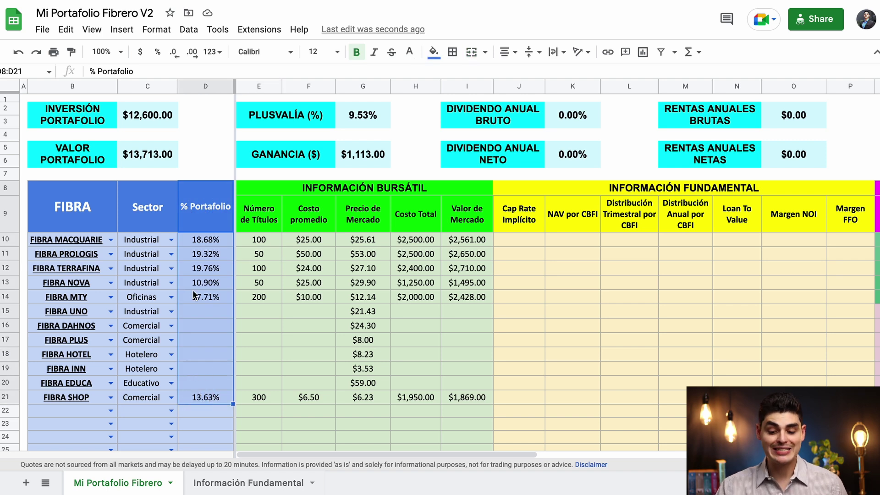
left_click(212, 243)
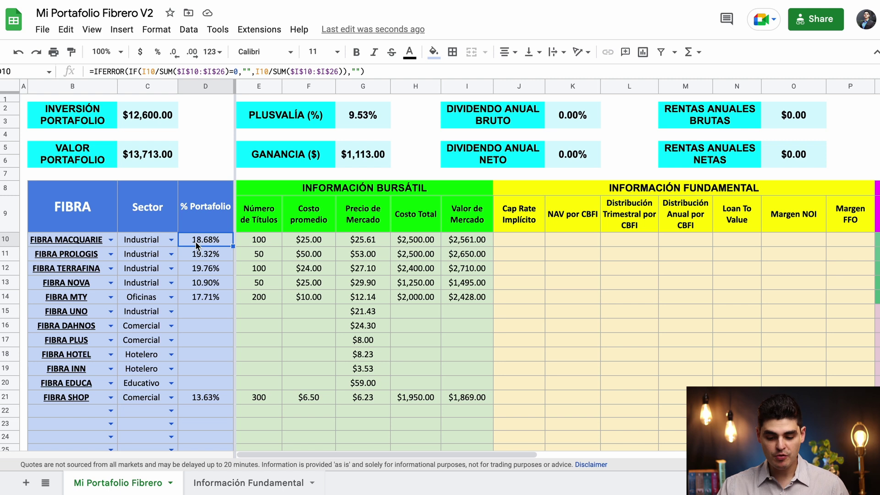
left_click_drag(211, 243, 208, 398)
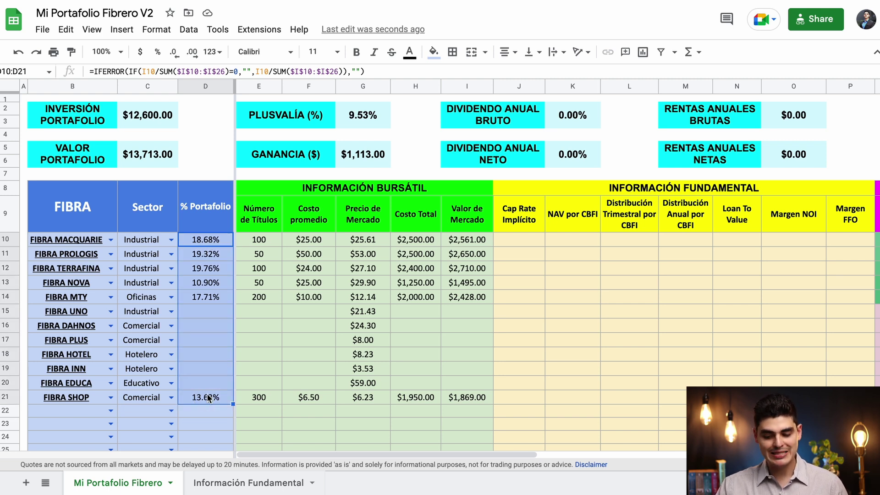
left_click(499, 296)
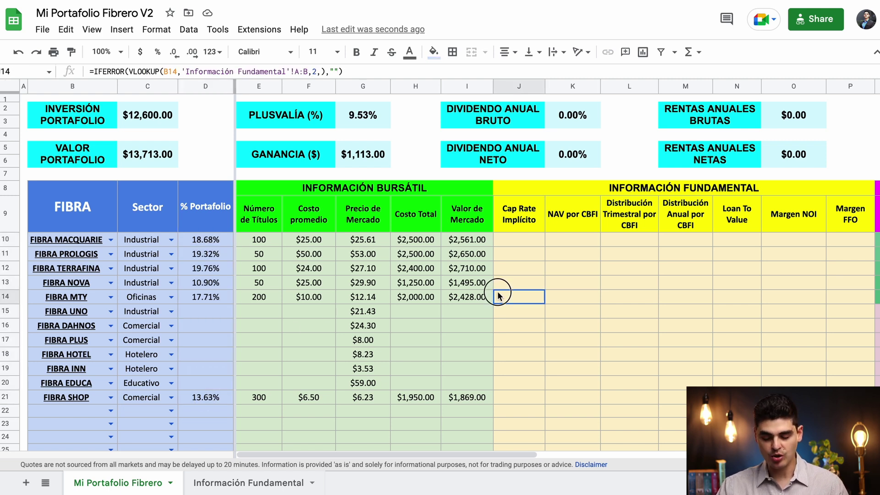
left_click_drag(647, 189, 647, 218)
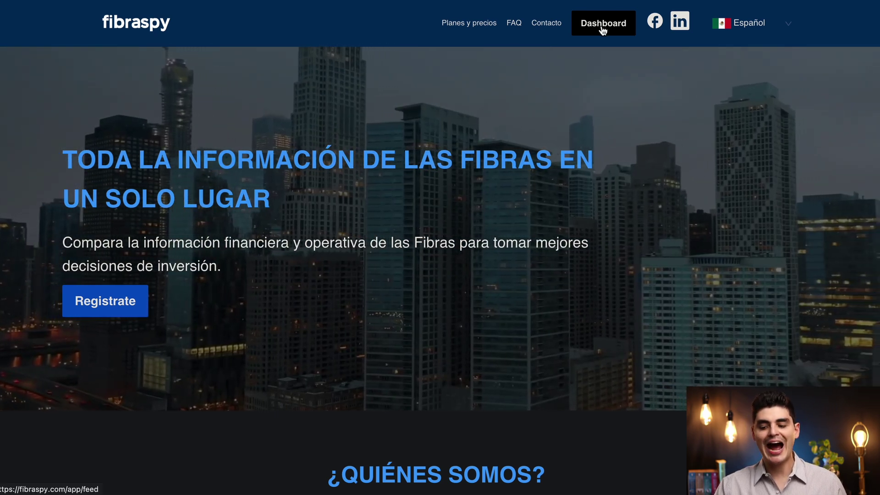
Go to the Fibraspy dashboard and open the Tabla Comparativa of the Analisis section
left_click(618, 18)
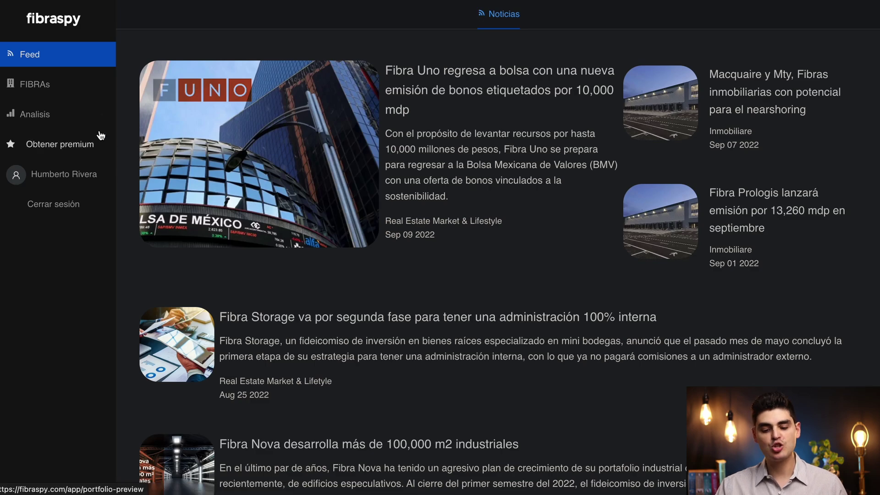
left_click(34, 118)
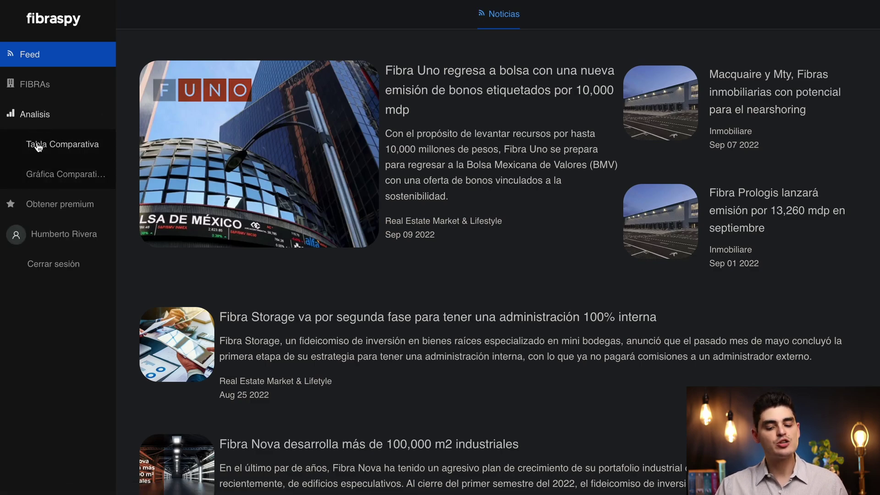
left_click(59, 147)
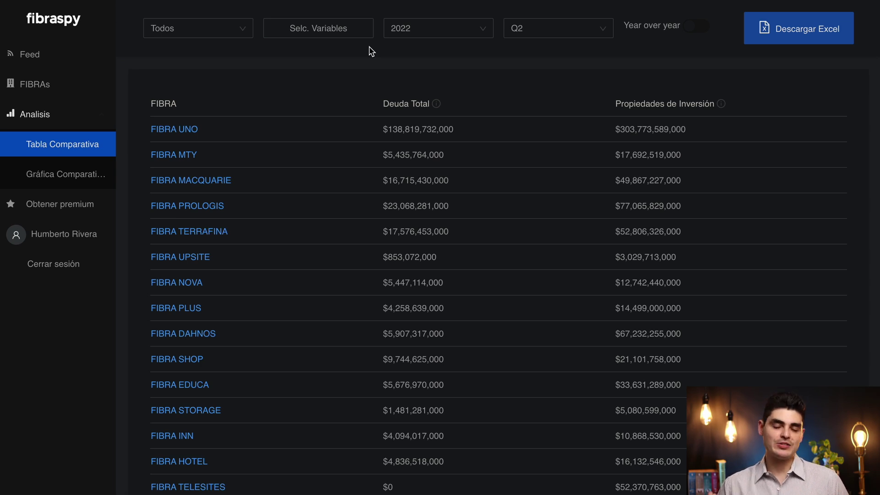
Set the comparison table's period to year 2022 and quarter Q2
left_click(441, 35)
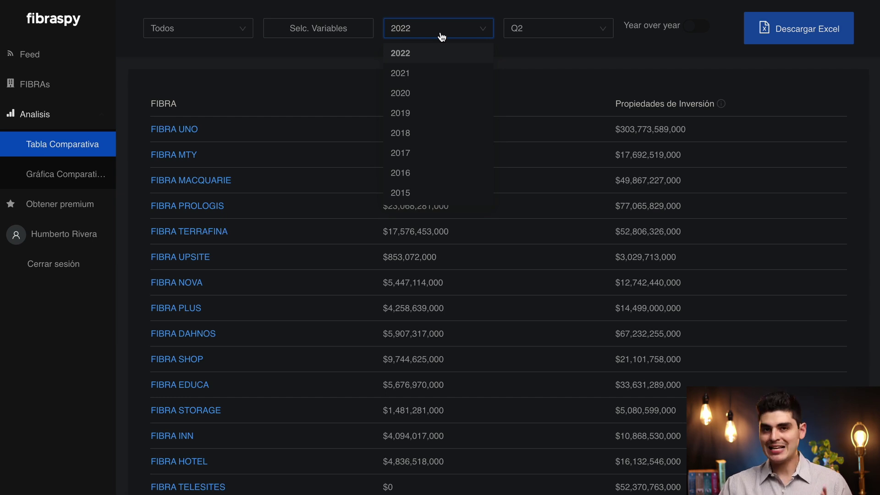
left_click(418, 58)
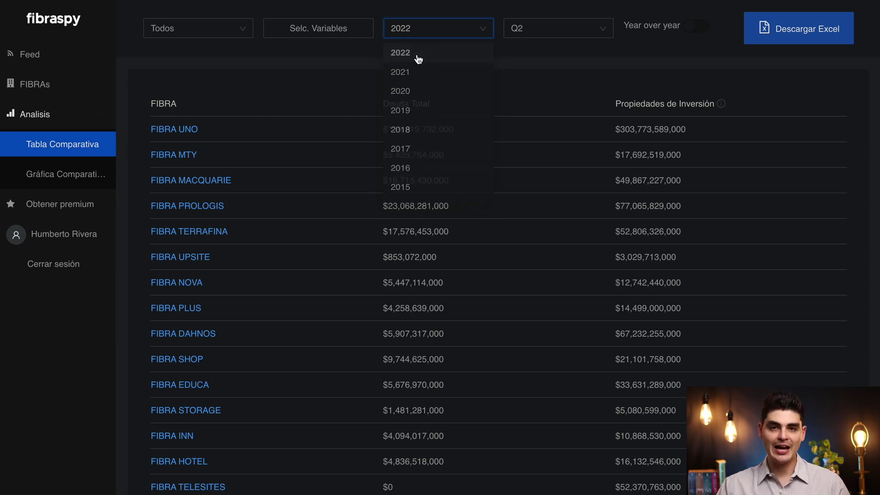
left_click(543, 37)
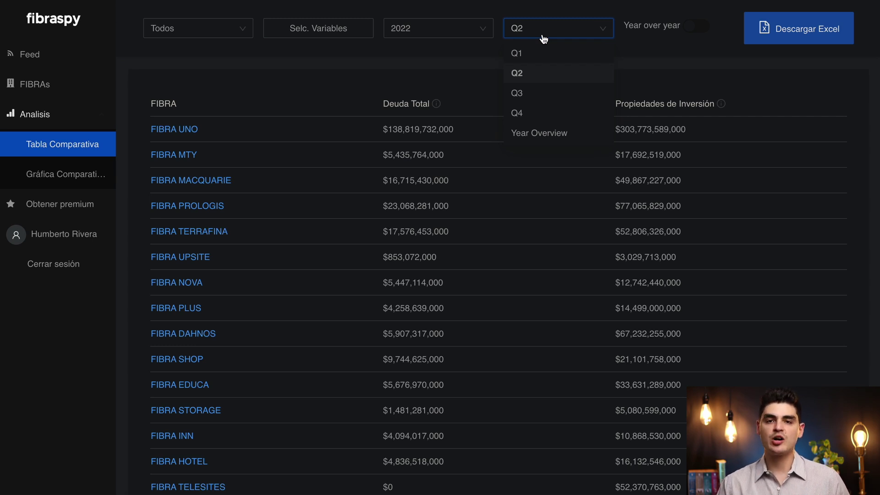
left_click(524, 77)
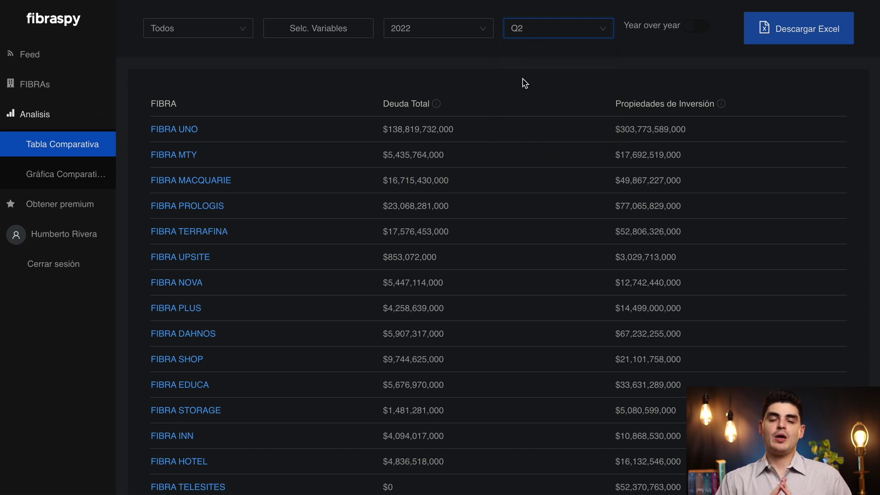
Browse the available variables and remove Deuda Total and Propiedades de Inversión from the comparison table
left_click(312, 31)
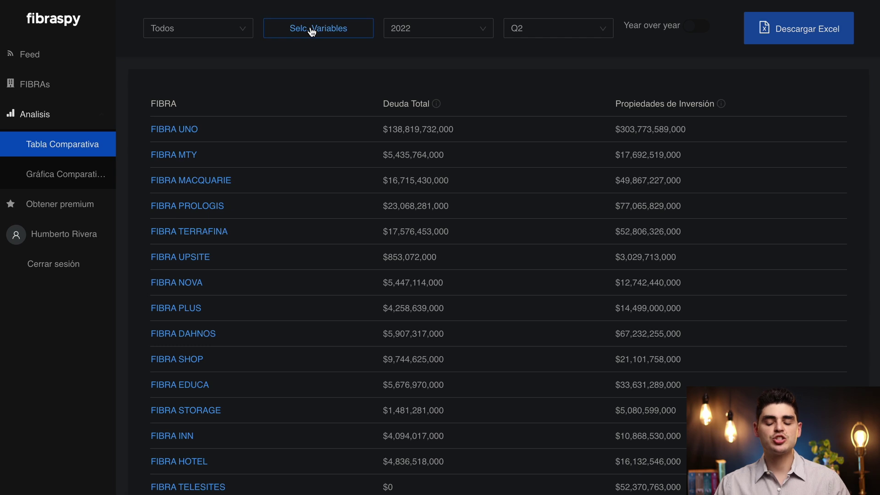
left_click(313, 30)
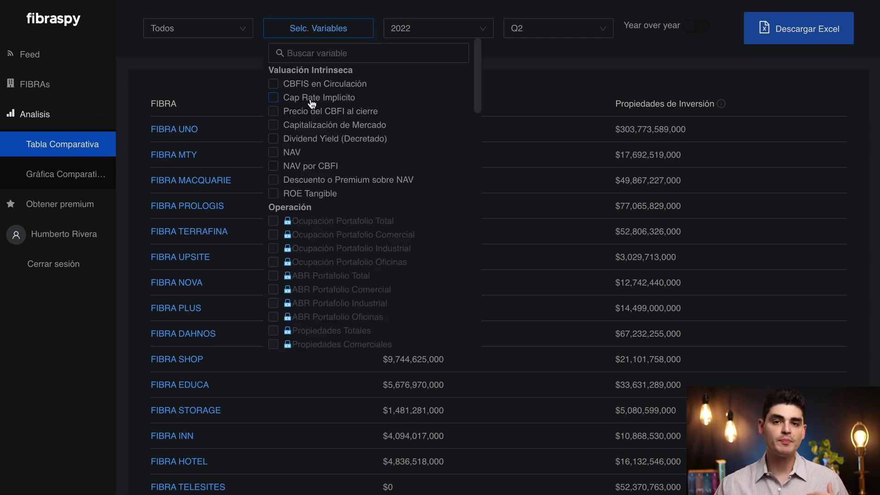
scroll(313, 106, "down", 20)
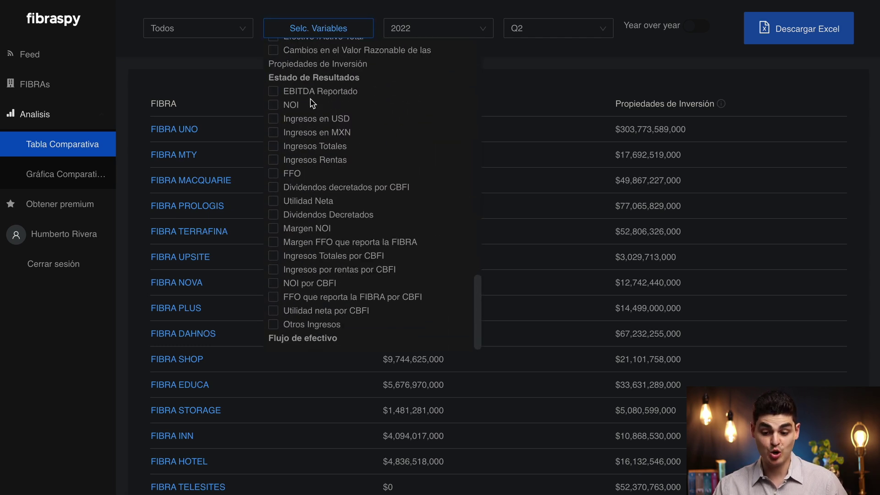
scroll(311, 104, "up", 18)
scroll(312, 103, "down", 10)
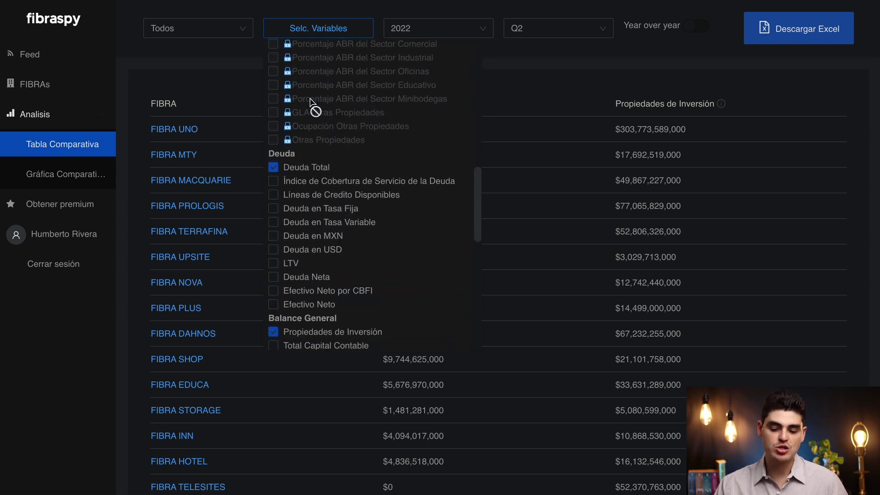
scroll(291, 141, "down", 1)
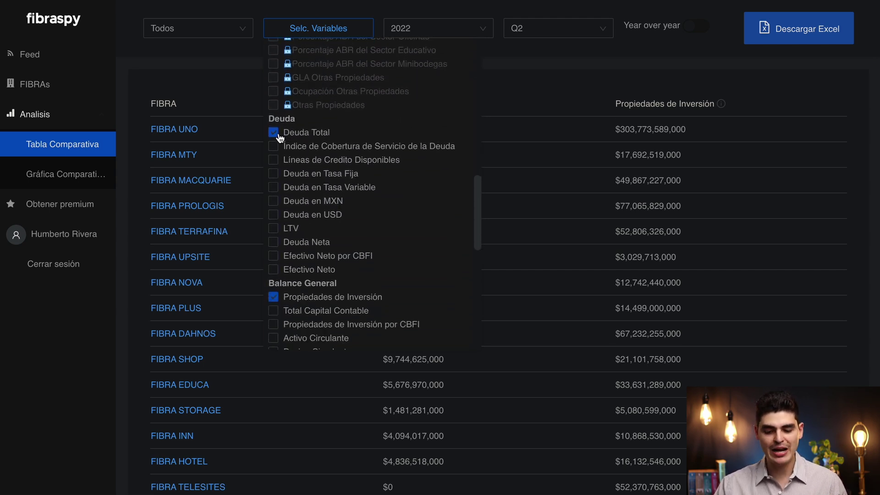
scroll(281, 138, "up", 8)
scroll(281, 141, "down", 8)
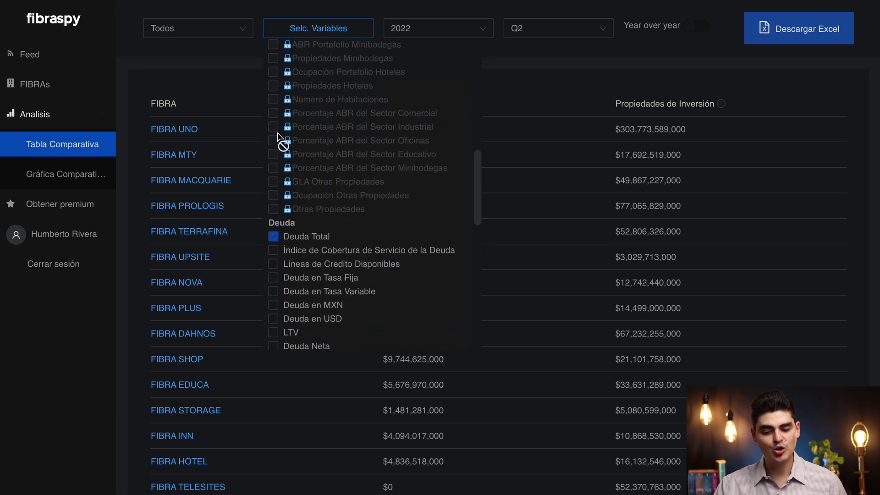
left_click(274, 218)
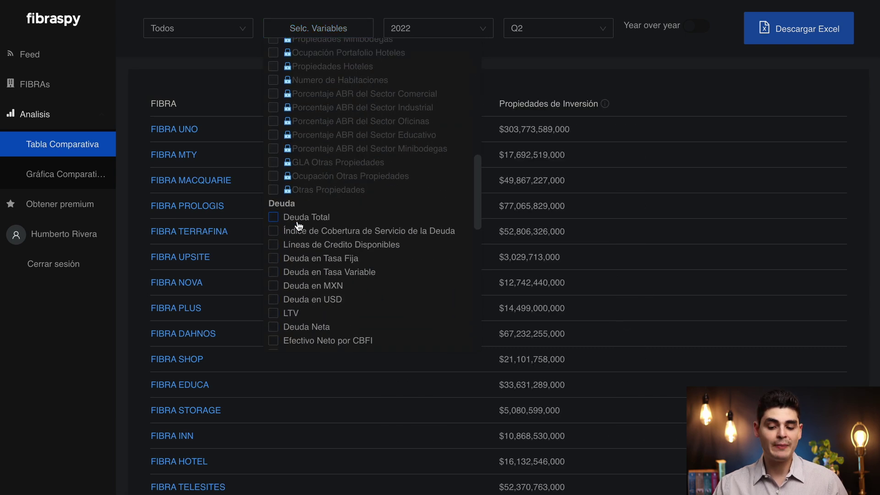
scroll(297, 225, "down", 1)
scroll(298, 226, "down", 4)
left_click(275, 199)
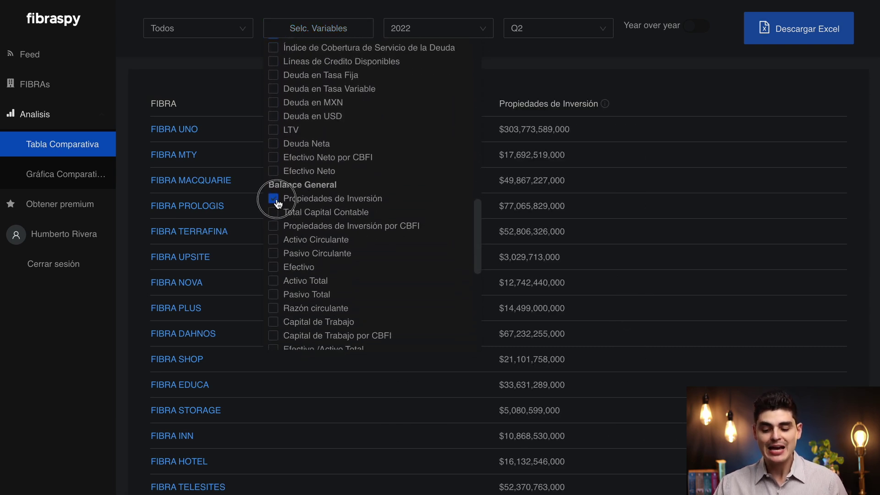
scroll(331, 212, "down", 9)
Find and add the variables Cap Rate Implícito and Dividendos decretados por CBFI to the comparison table
scroll(330, 211, "up", 20)
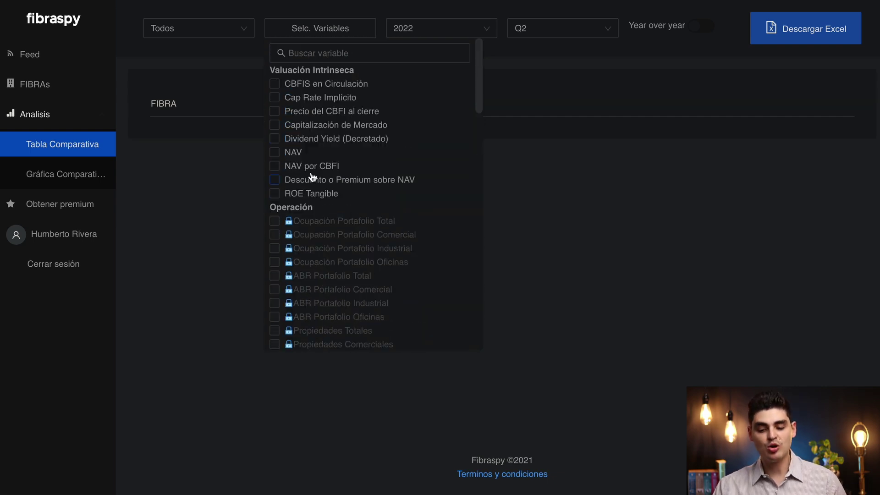
left_click(306, 55)
type("cap rate")
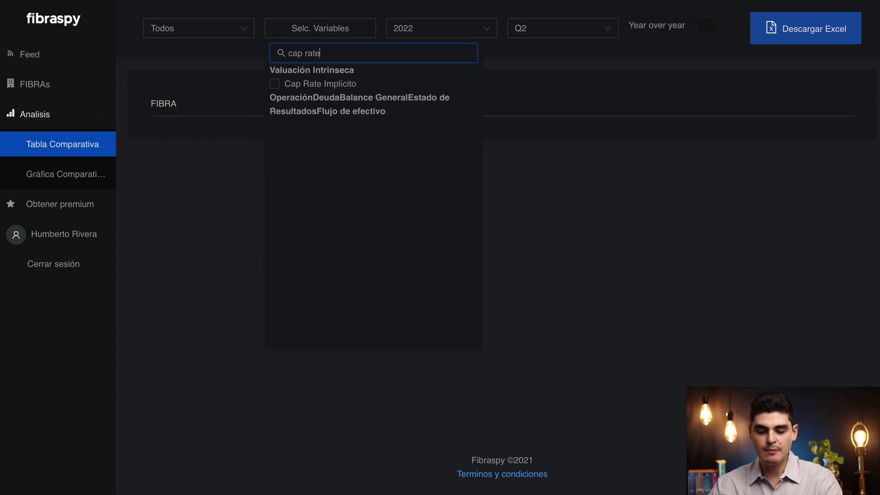
left_click(277, 86)
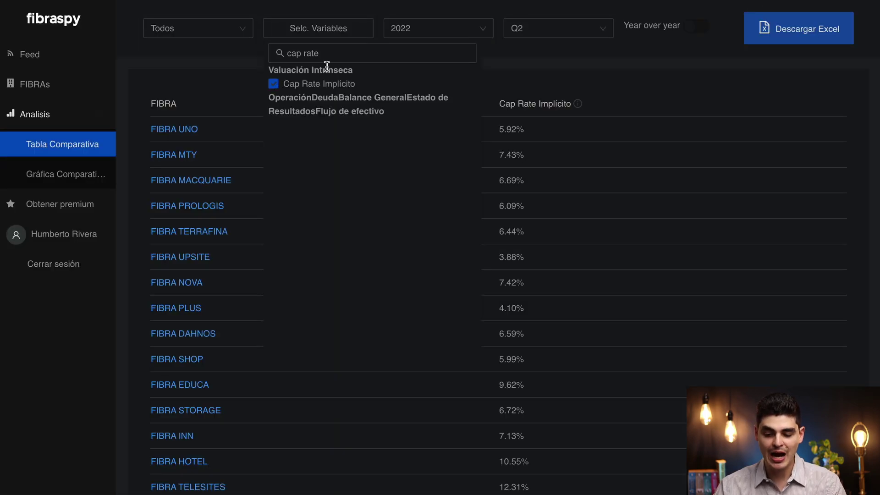
left_click_drag(321, 54, 247, 57)
key("BackSpace")
type("divide")
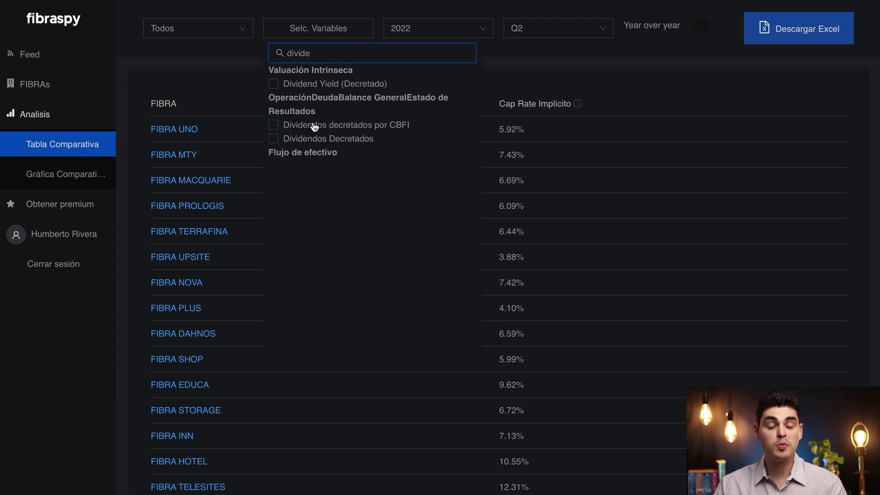
left_click(273, 125)
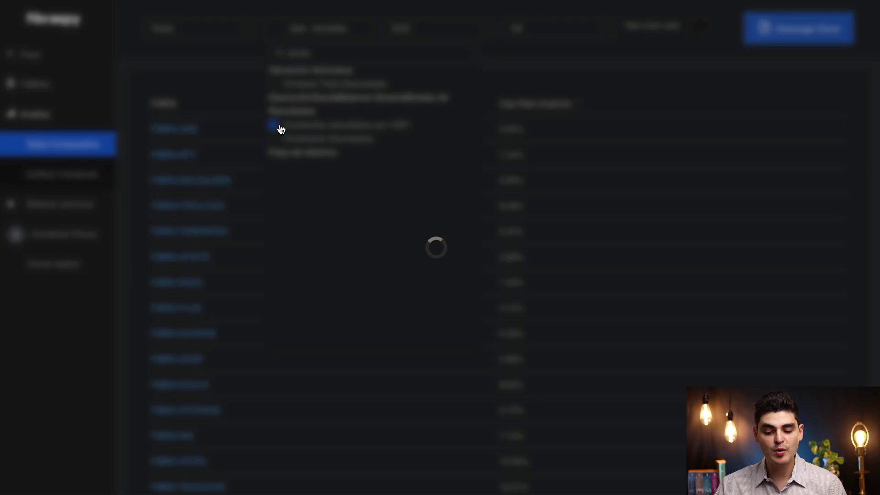
Find and add the variables LTV, Margen NOI and Margen FFO que reporta la FIBRA to the table
left_click_drag(320, 53, 251, 58)
type("ltv")
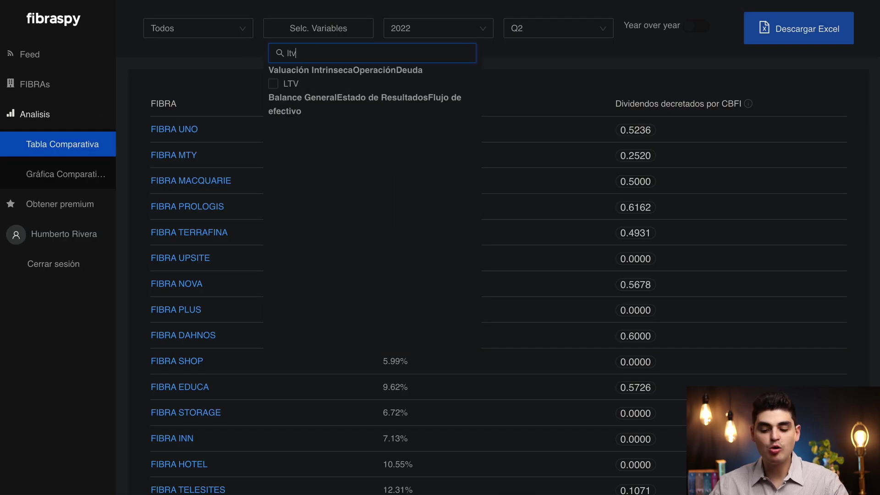
left_click(274, 83)
left_click_drag(310, 53, 261, 54)
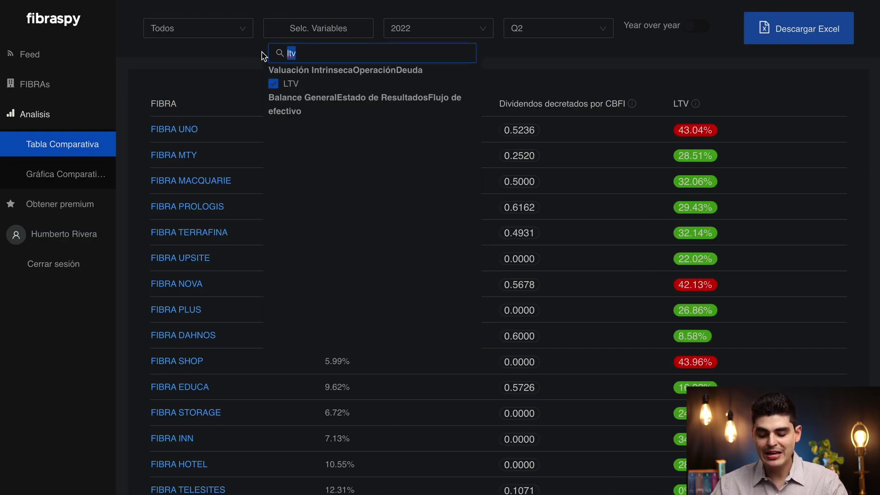
type("margen")
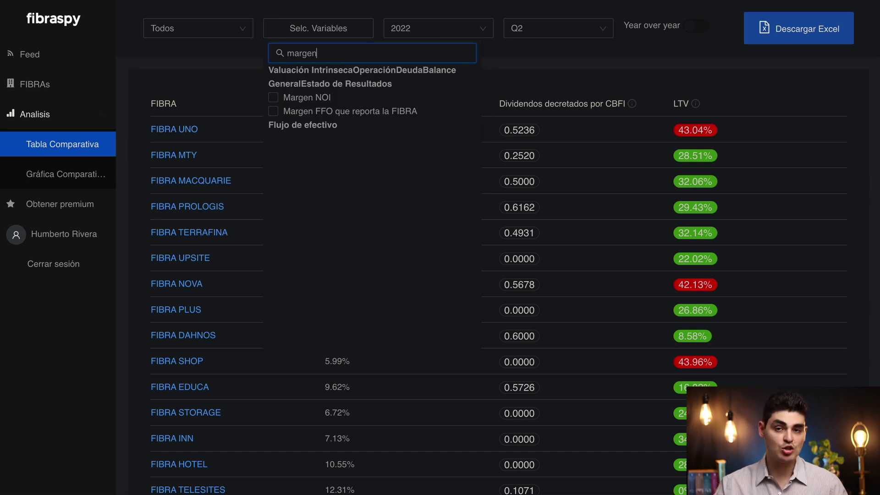
left_click(273, 97)
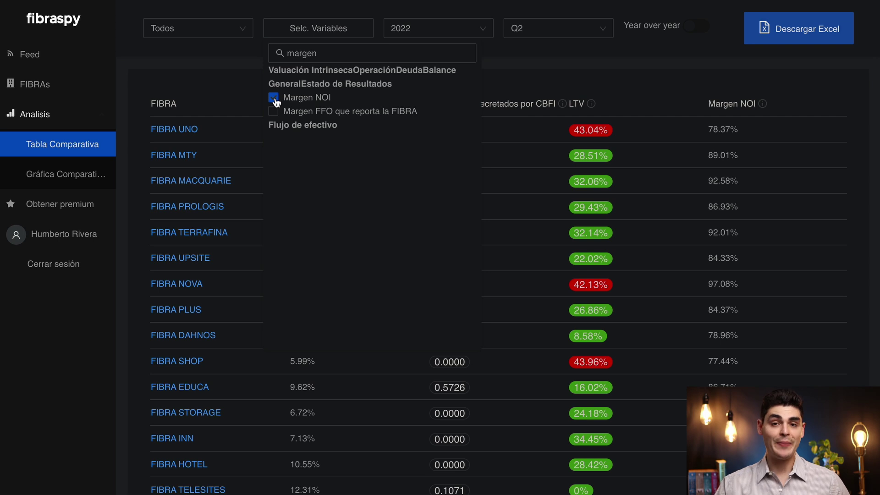
left_click(274, 113)
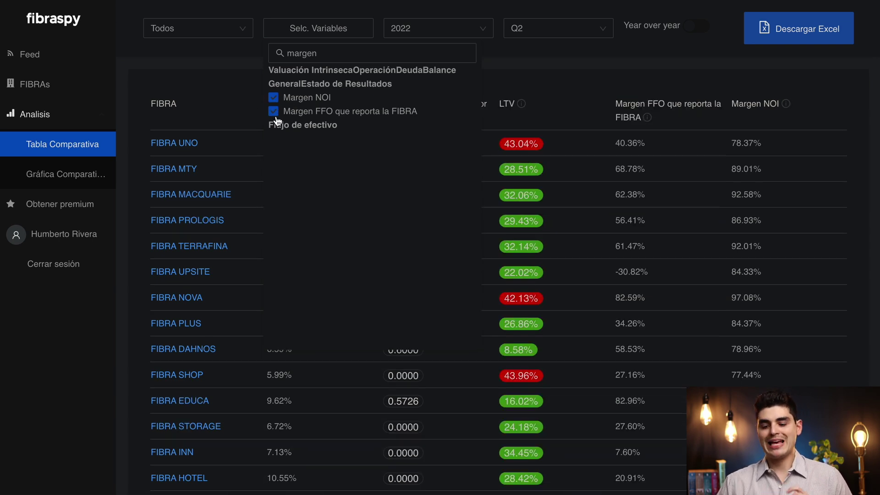
Find and add the variable NAV por CBFI, and close the variable selection
double_click(339, 53)
type("nav")
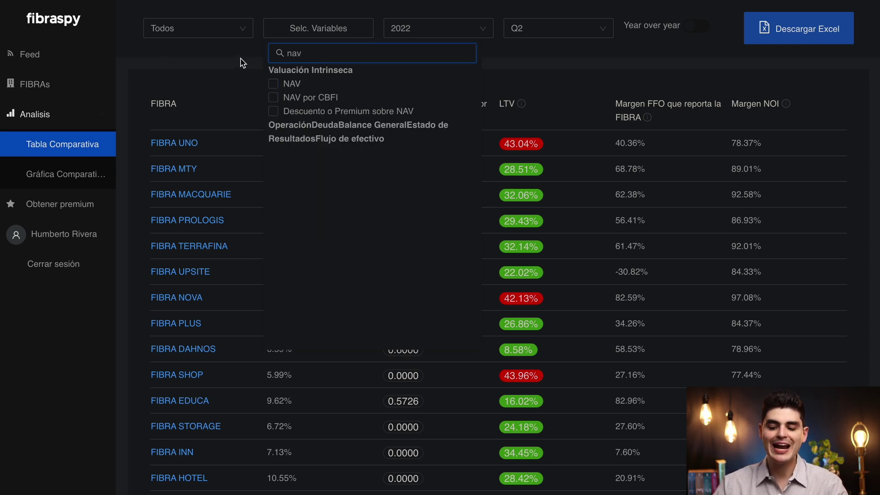
left_click(274, 98)
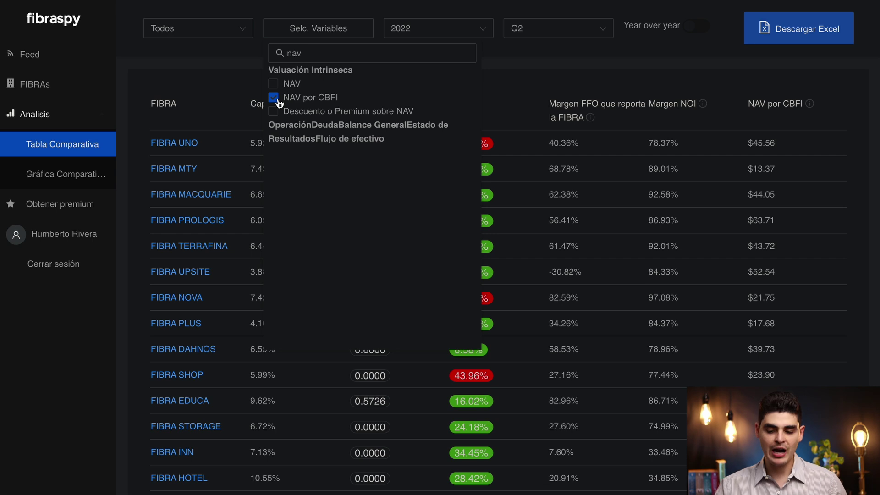
left_click(241, 70)
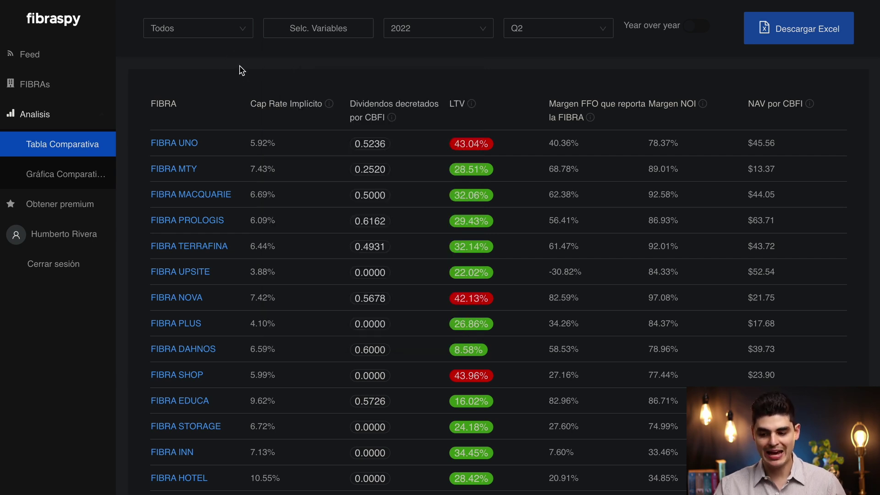
Review the comparison table and select its values across the variable columns, starting at the FIBRA UNO row
scroll(241, 70, "down", 1)
scroll(229, 44, "up", 1)
scroll(251, 88, "down", 2)
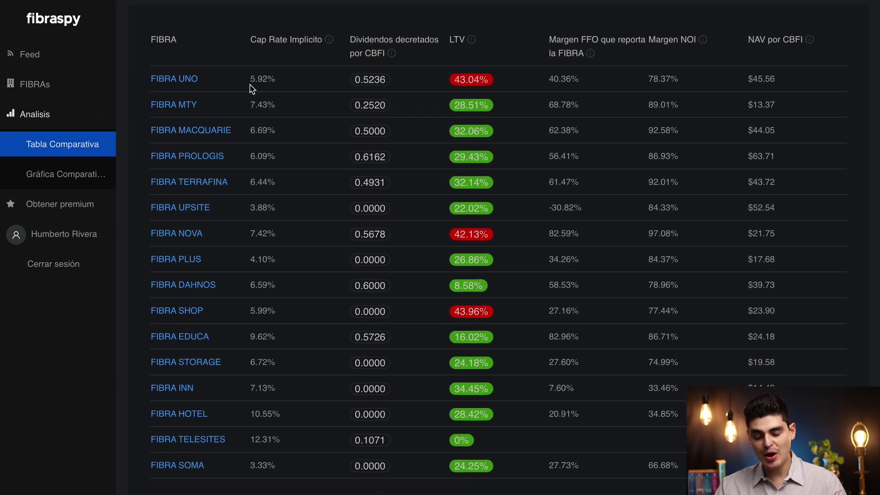
scroll(251, 88, "down", 1)
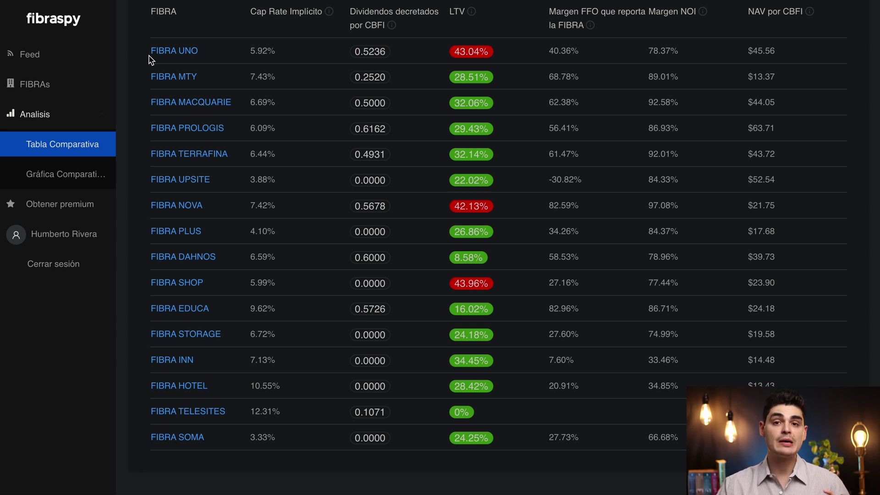
left_click_drag(149, 55, 655, 73)
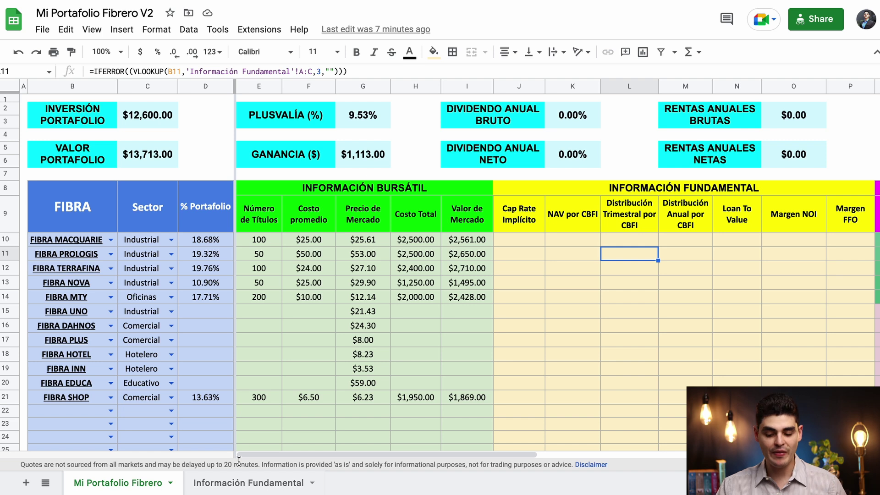
In the Google Sheets portfolio, fill the Información Fundamental sheet from B2 with each FIBRA's values, starting with FIBRA UNO's 5.92%, $0.5236, 43.04%, 40.36%, 78.37% and $45.56
left_click(258, 483)
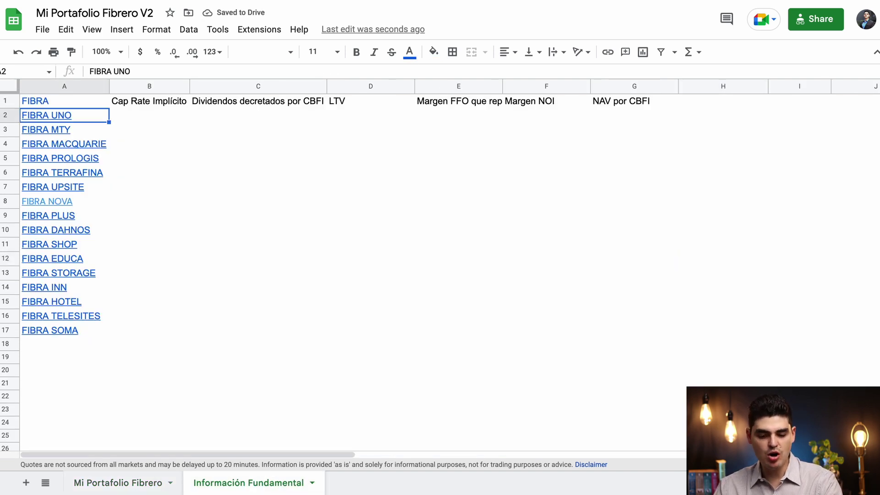
key("Right")
type("5.92%\t$0.5236\t43.04%\t40.36%\t78.37%\t$45.56")
left_click(314, 147)
left_click_drag(150, 116, 633, 122)
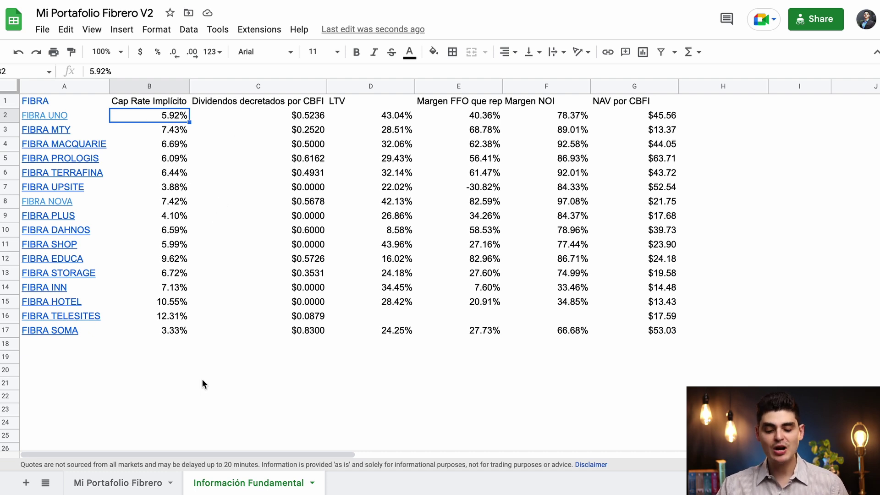
Return to the Mi Portafolio Fibrero sheet and examine the Información Fundamental columns and FIBRA MACQUARIE's Cap Rate Implícito formula
left_click(129, 482)
scroll(619, 325, "right", 3)
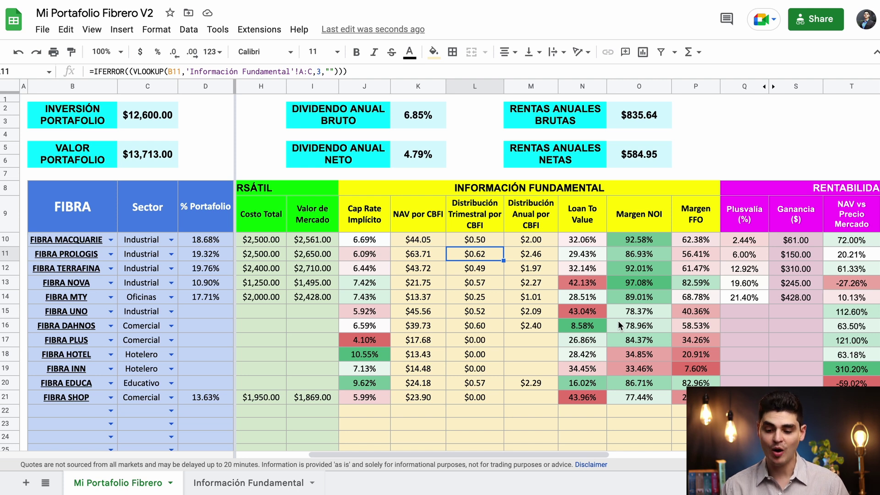
scroll(617, 320, "right", 1)
left_click(323, 220)
left_click(319, 243)
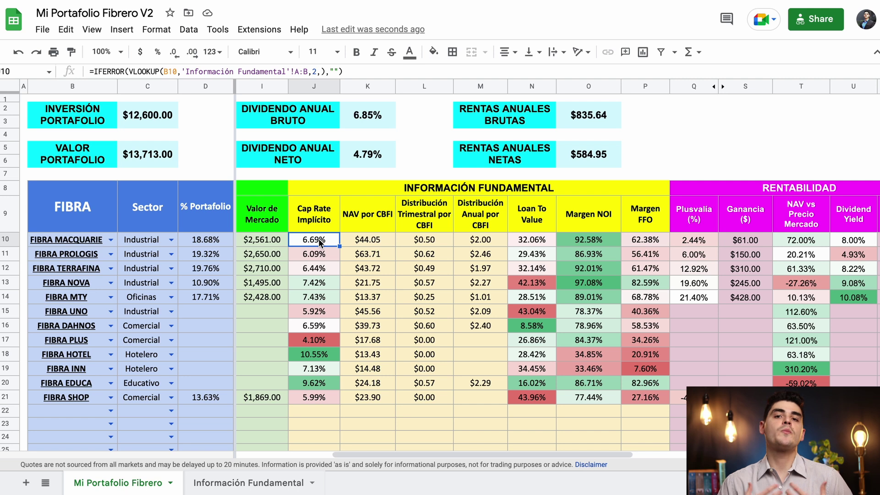
Examine the INFORMACIÓN FUNDAMENTAL section heading and its column headings from Cap Rate Implícito to Margen NOI
left_click(408, 192)
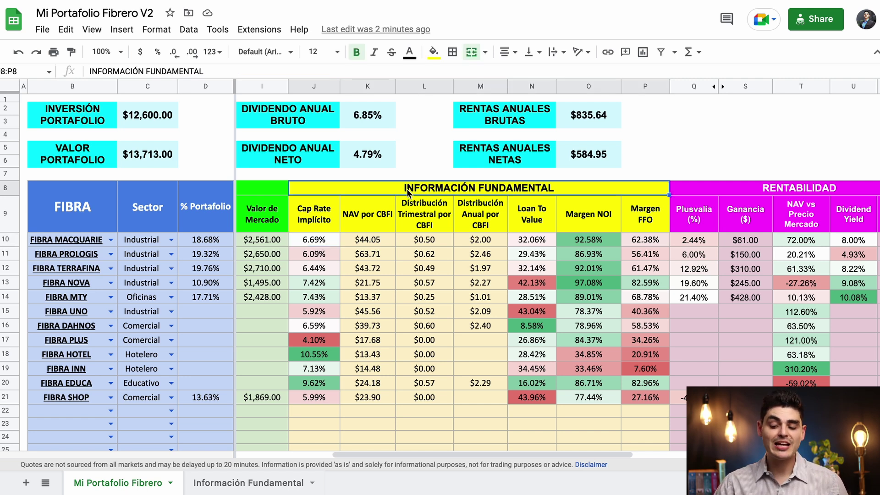
left_click(328, 213)
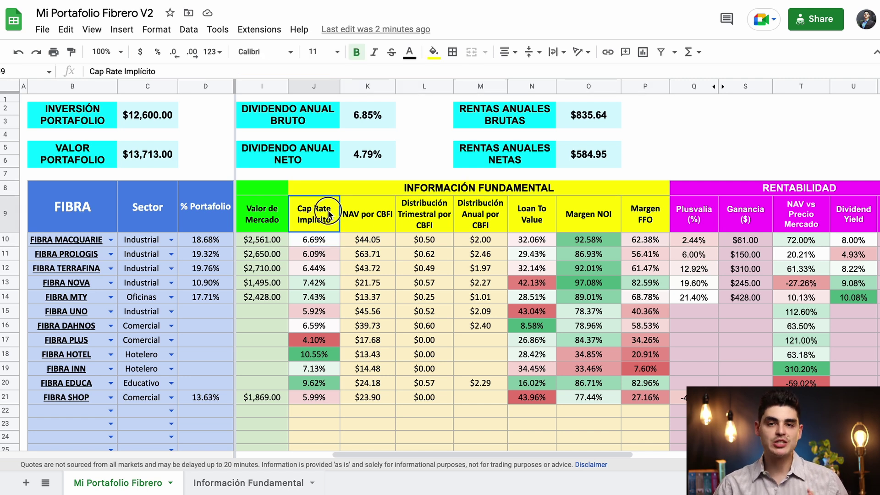
left_click_drag(328, 213, 588, 215)
left_click(531, 214)
left_click(479, 192)
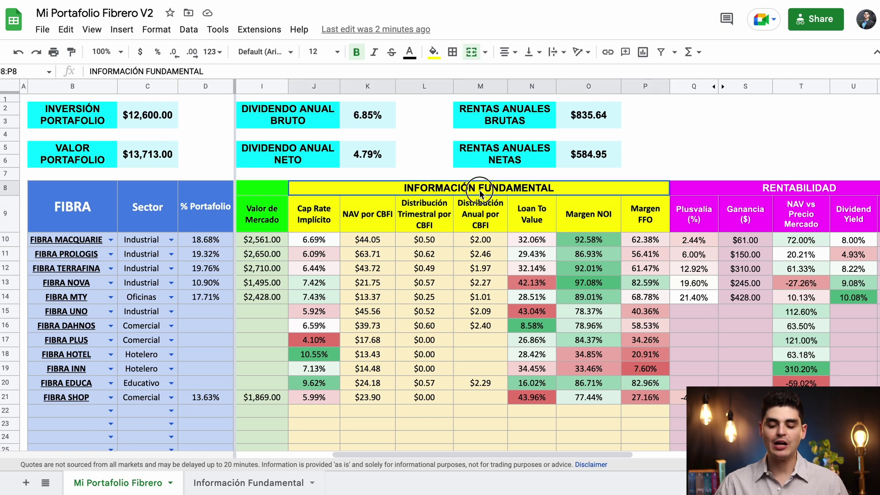
left_click(463, 204)
left_click_drag(465, 190, 463, 211)
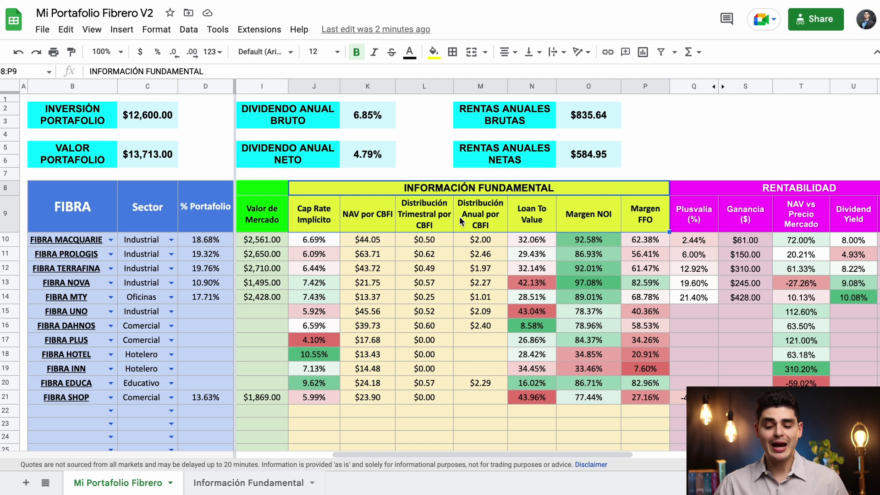
Examine the Cap Rate Implícito column and the NAV por CBFI values of the first FIBRAs, from FIBRA MACQUARIE to FIBRA NOVA
left_click(317, 211)
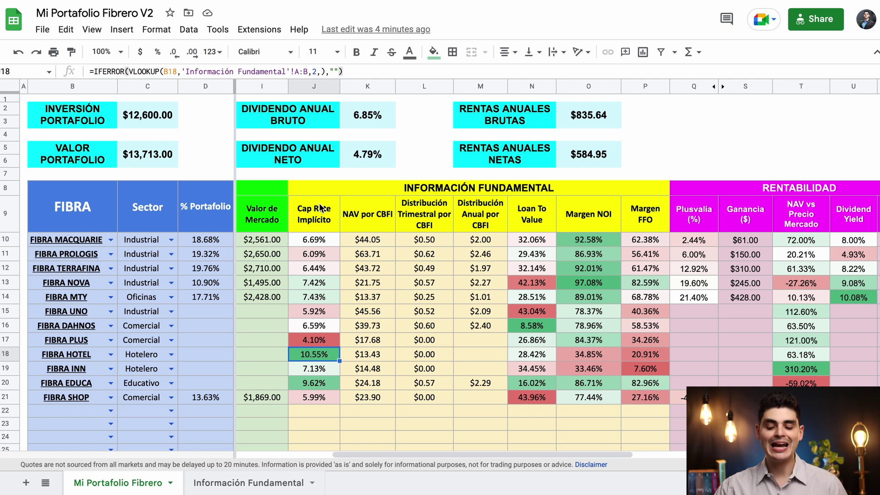
left_click(374, 215)
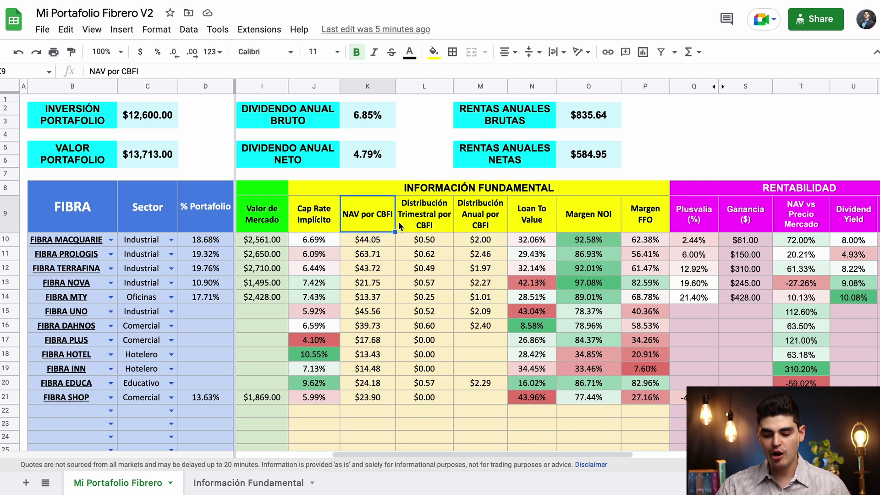
left_click_drag(369, 239, 375, 271)
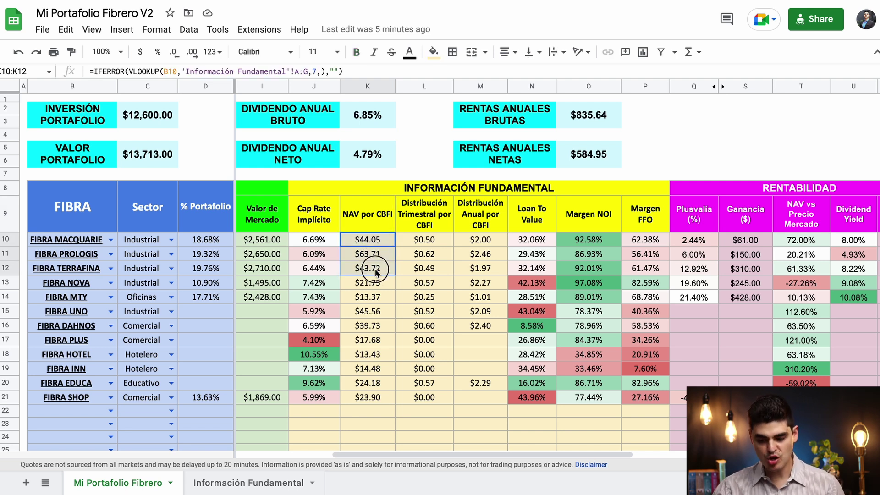
left_click(382, 259)
left_click_drag(381, 239, 380, 288)
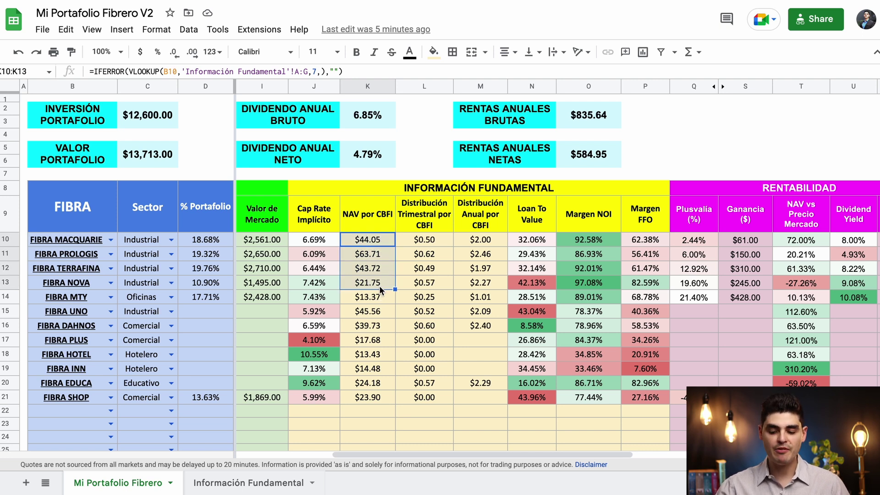
Examine the quarterly and annual distribution per CBFI columns for the first FIBRAs in the table
left_click(428, 214)
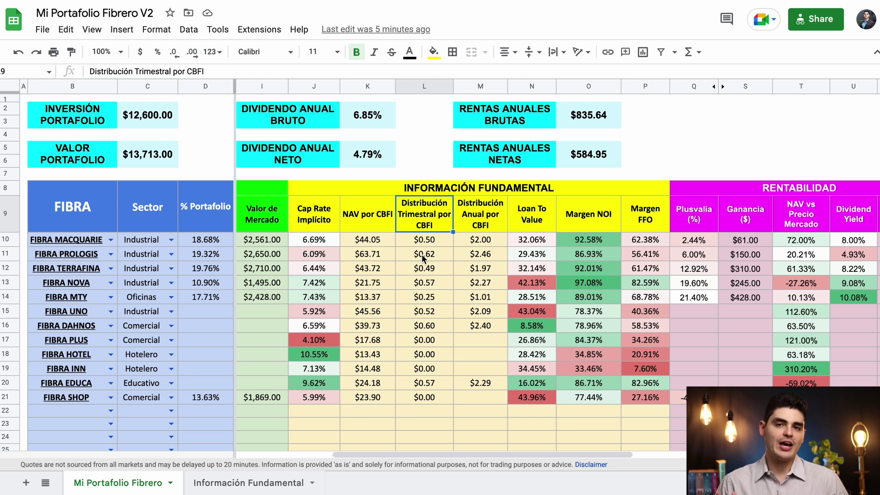
left_click_drag(424, 240, 427, 251)
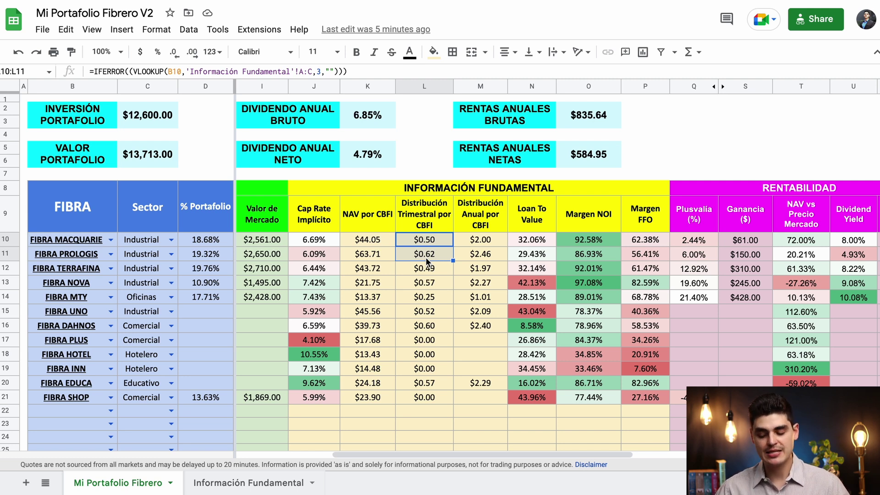
left_click(481, 216)
left_click_drag(482, 215, 480, 271)
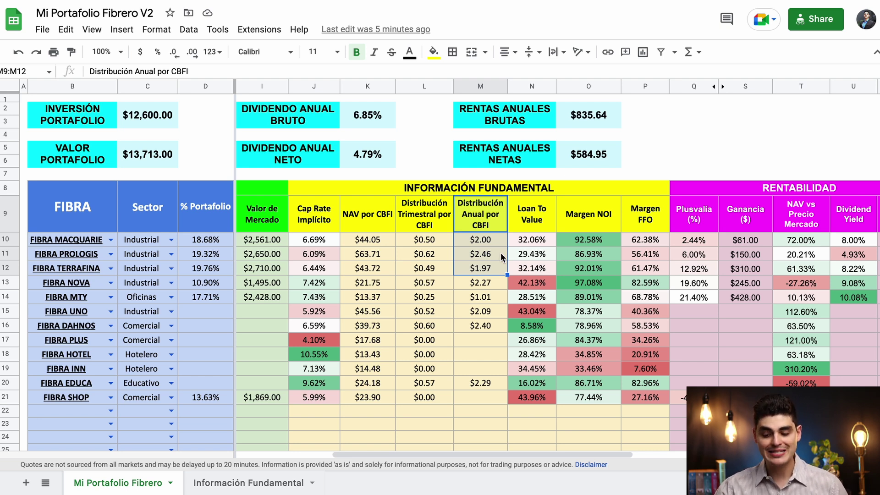
Examine the Loan To Value column down to FIBRA SHOP, followed by the Margen NOI and Margen FFO columns
left_click(533, 223)
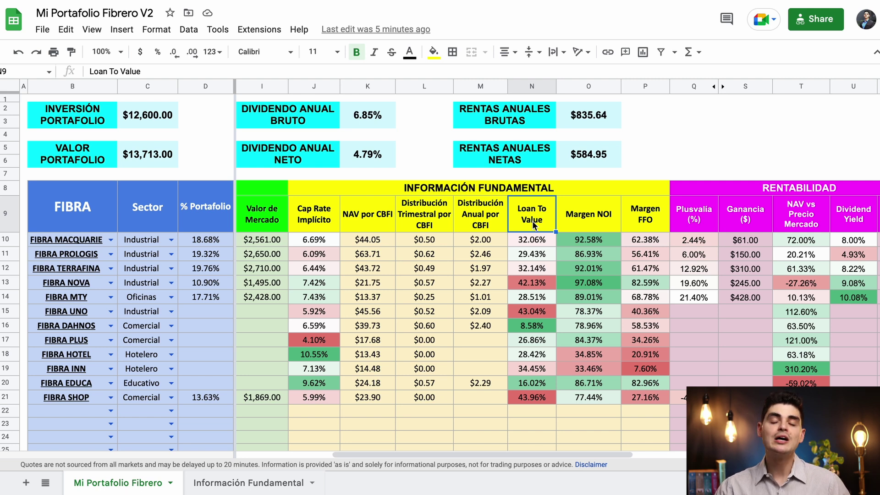
left_click_drag(532, 239, 532, 398)
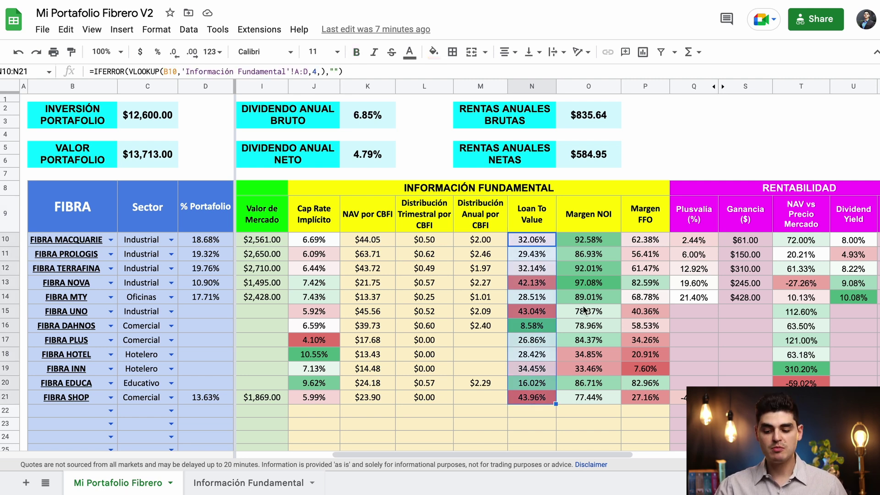
left_click(587, 213)
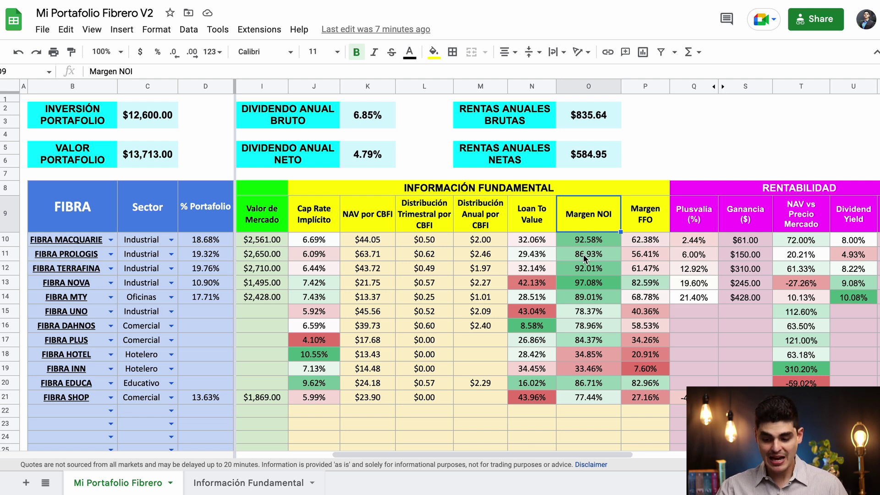
left_click(655, 214)
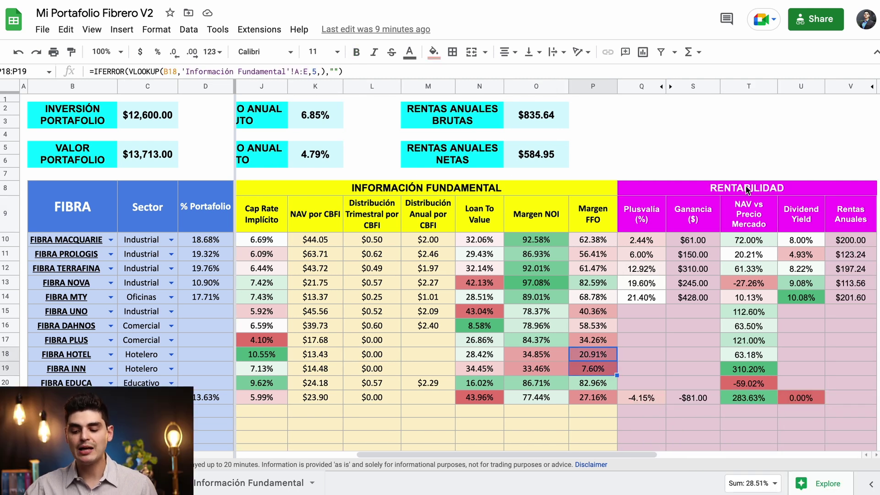
Review the Plusvalía (%) column of the RENTABILIDAD section against Costo promedio and Precio de Mercado
left_click_drag(752, 193, 744, 218)
left_click(637, 219)
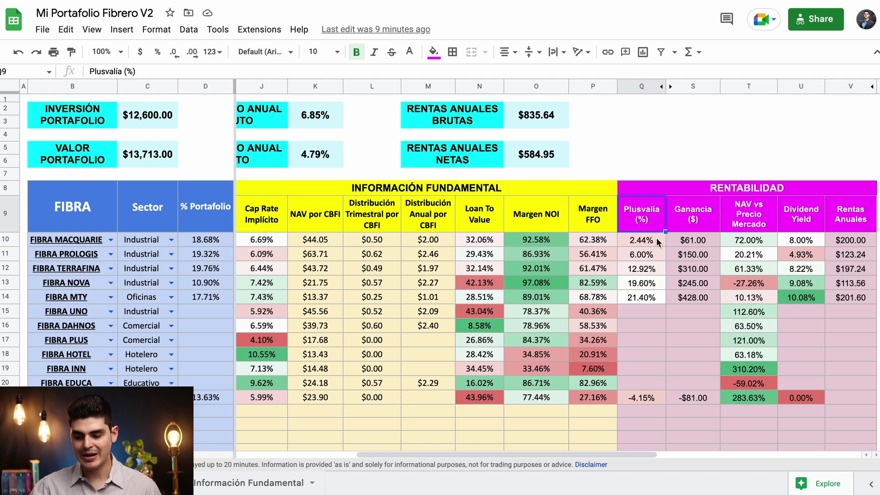
left_click_drag(644, 240, 650, 296)
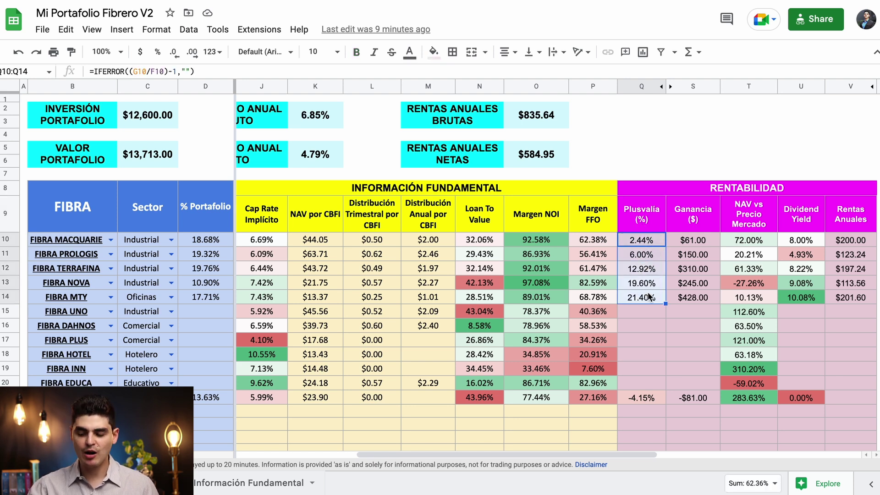
left_click(651, 259)
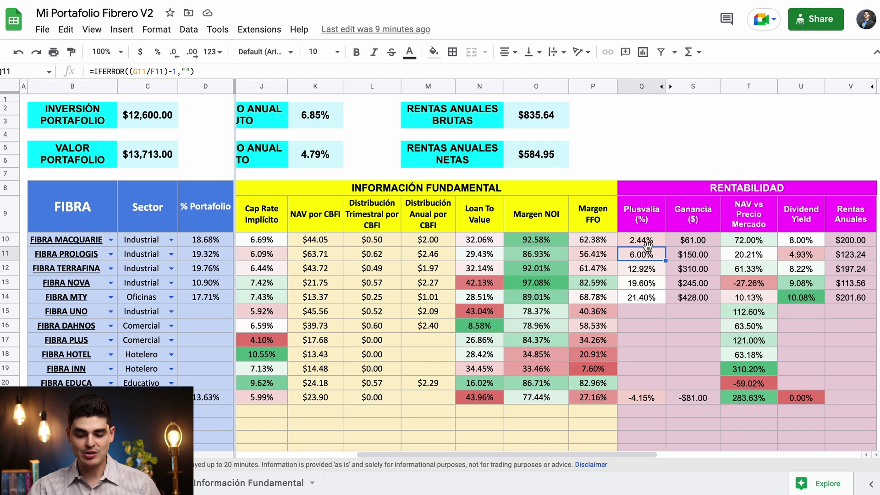
scroll(572, 248, "left", 5)
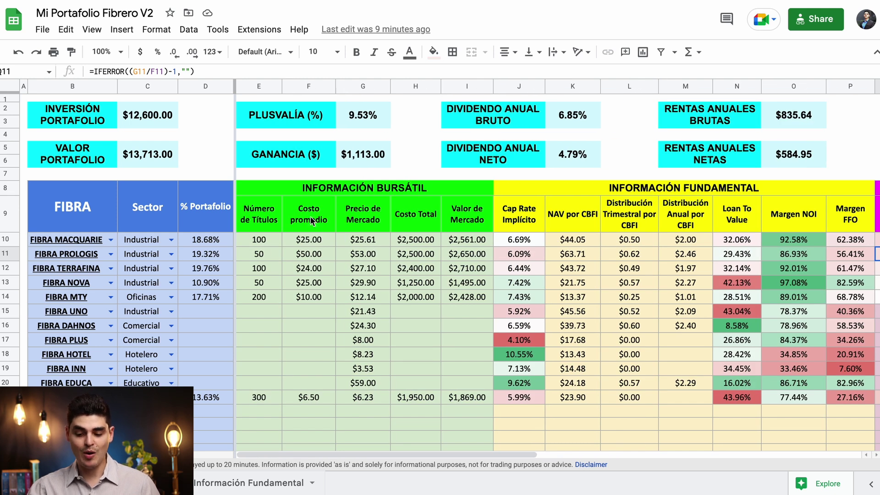
left_click_drag(311, 222, 357, 243)
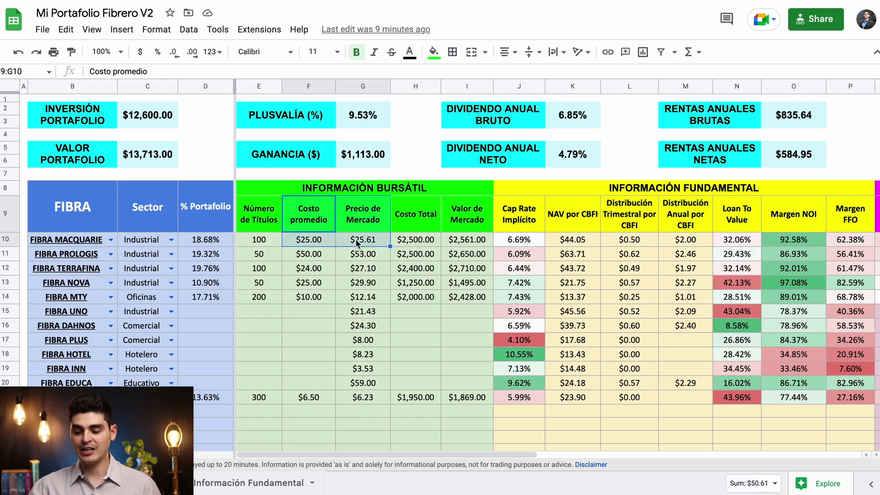
scroll(504, 275, "right", 5)
left_click(641, 325)
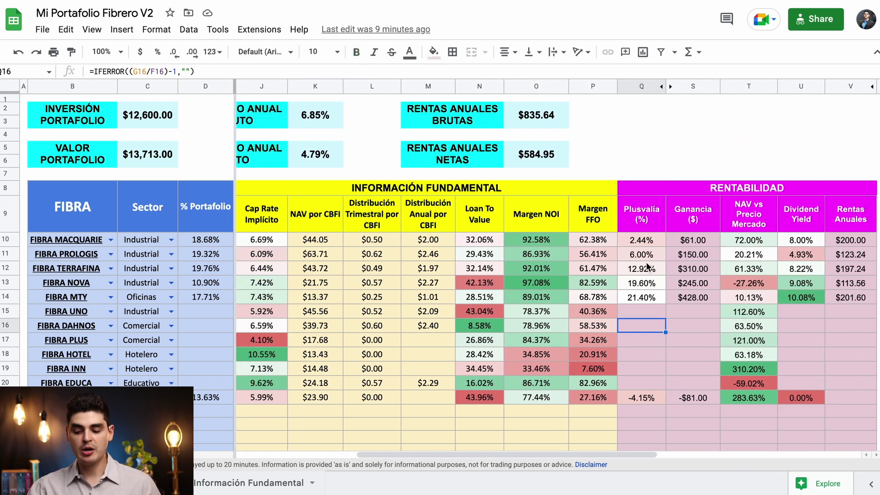
Examine the Ganancia ($) values from FIBRA MACQUARIE to FIBRA MTY and the NAV vs Precio Mercado column
left_click_drag(693, 242, 698, 298)
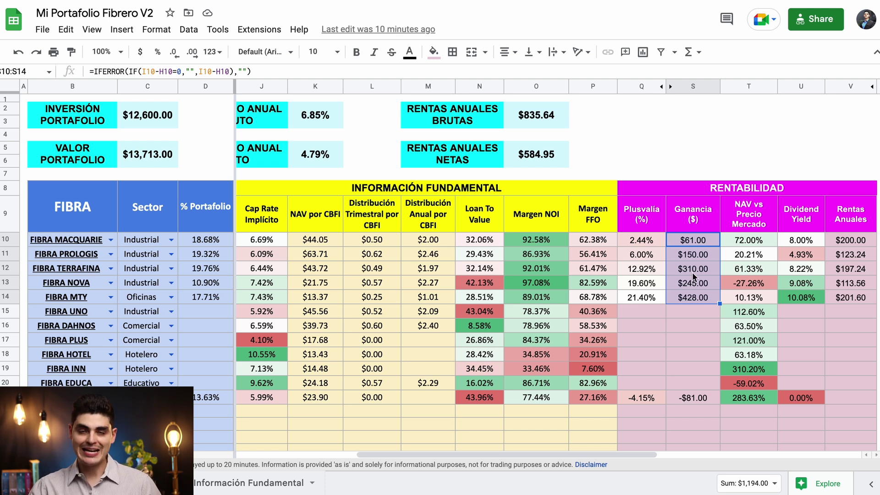
left_click(692, 297)
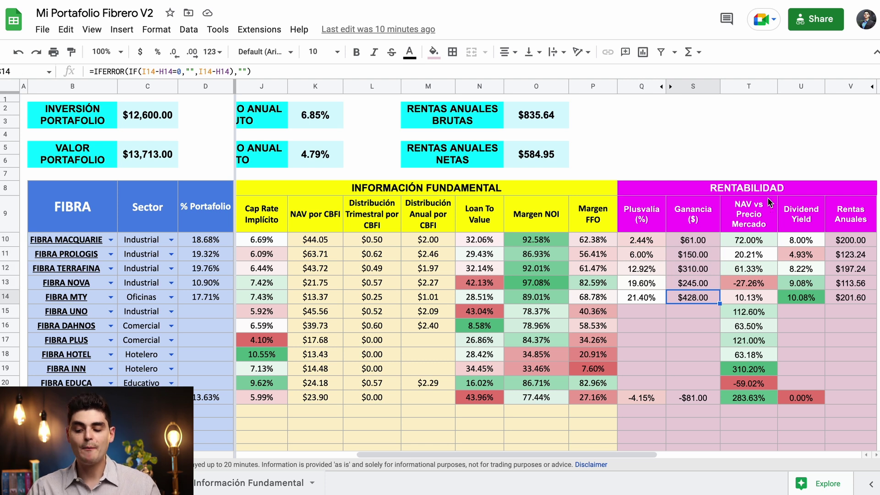
left_click(748, 224)
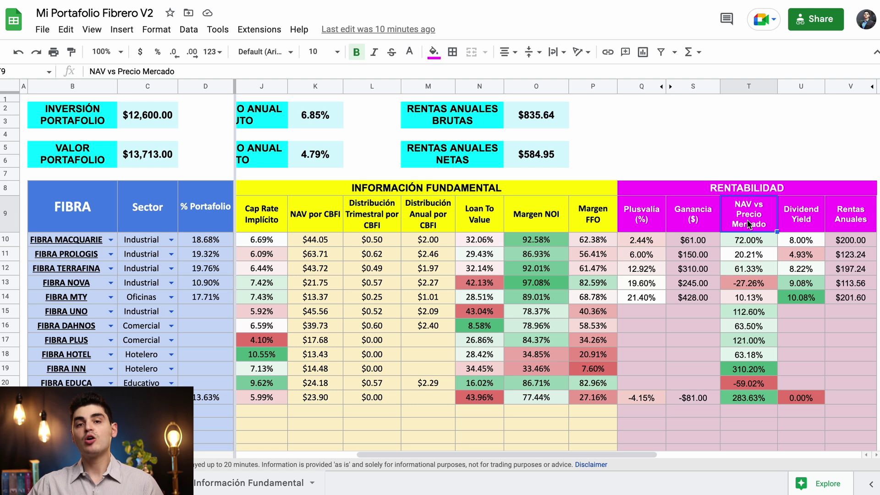
left_click(746, 271)
Examine the Dividend Yield column and its formulas for FIBRA MACQUARIE and FIBRA NOVA
left_click(798, 215)
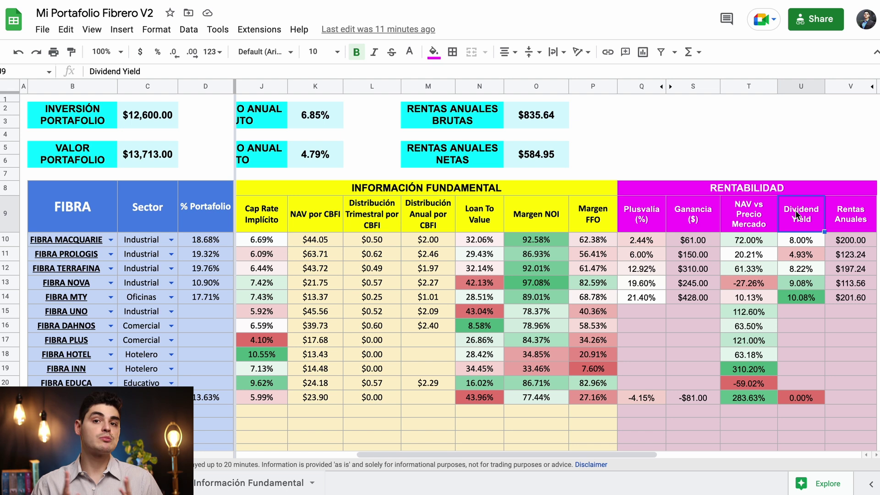
scroll(796, 214, "right", 1)
left_click(747, 238)
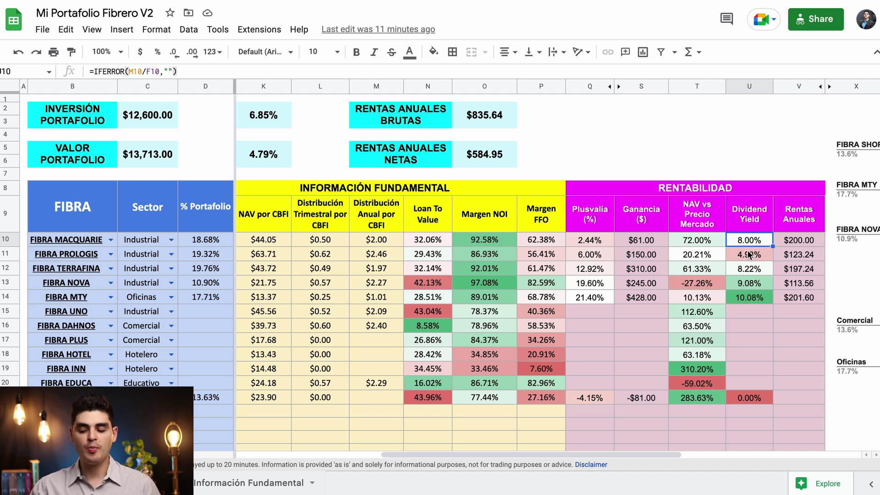
left_click(751, 284)
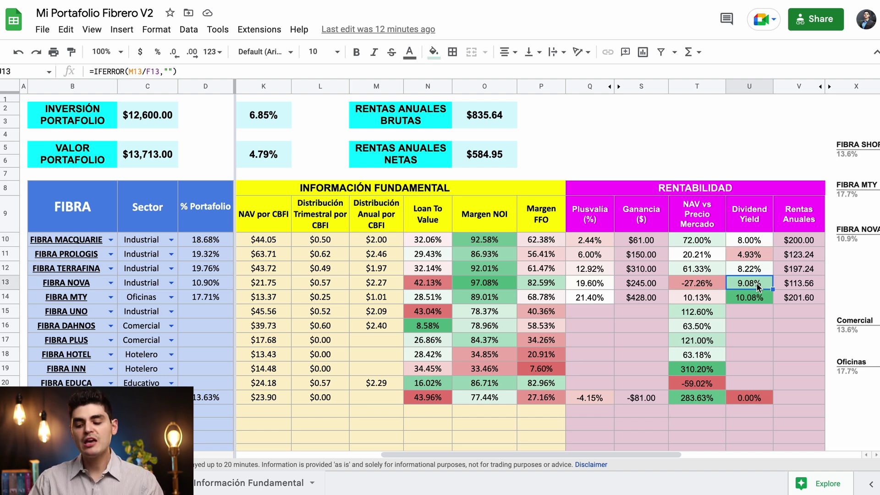
Examine the Rentas Anuales column and FIBRA PROLOGIS's formula, and compare them with the Número de Títulos values
left_click(797, 225)
left_click_drag(799, 249, 796, 341)
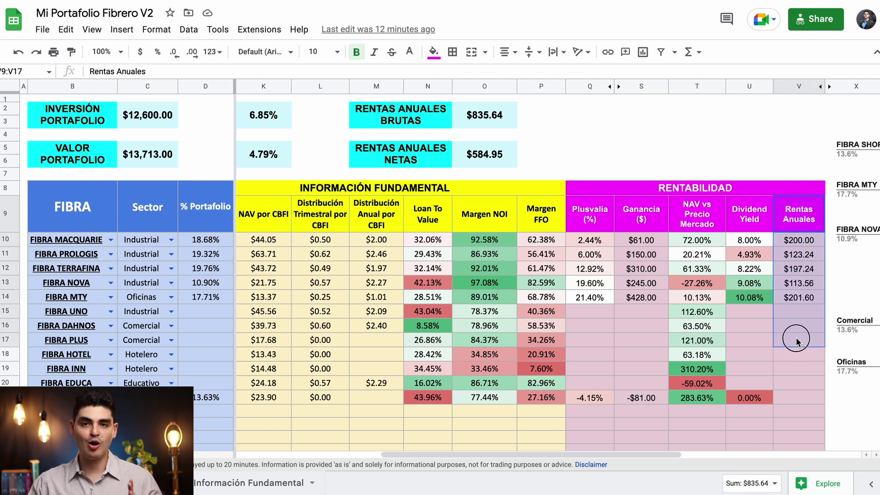
left_click(802, 252)
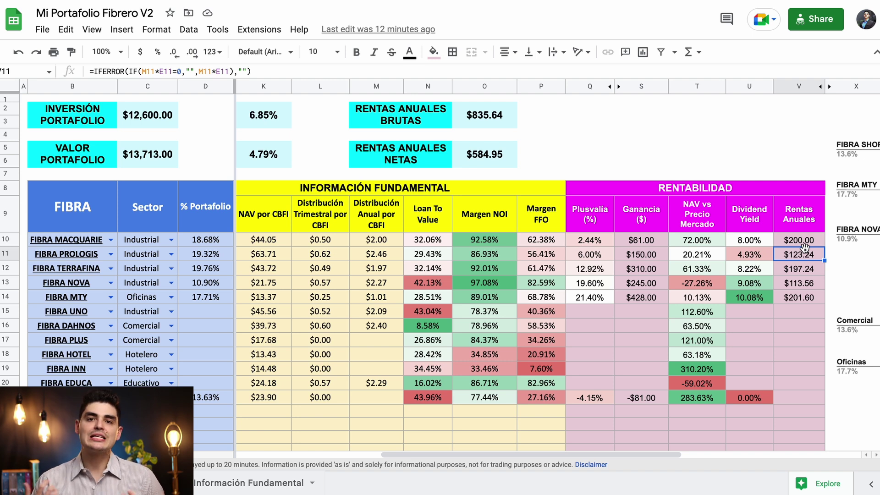
scroll(805, 248, "left", 6)
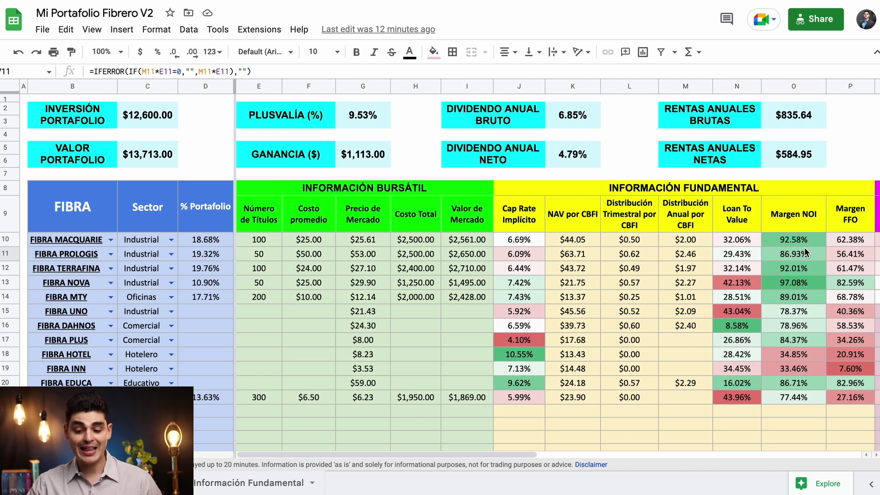
left_click_drag(259, 239, 269, 310)
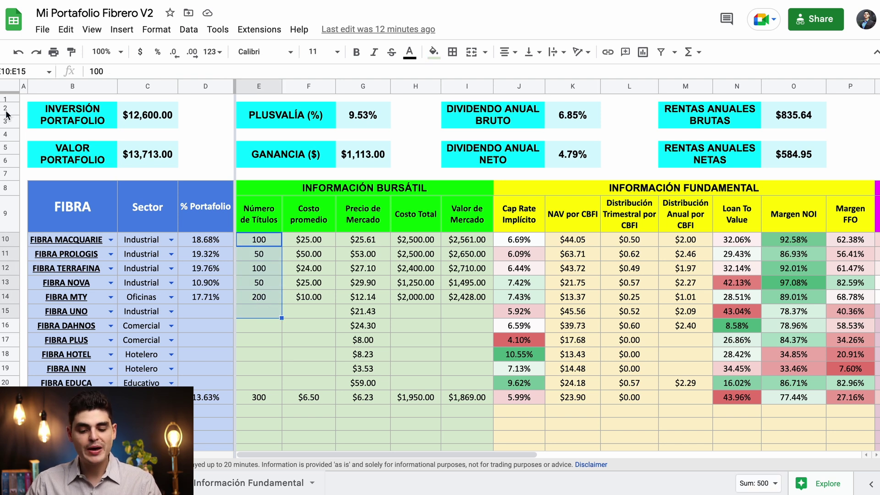
Review the portfolio summary in rows 2 to 6, checking the INVERSIÓN PORTAFOLIO and VALOR PORTAFOLIO formulas
left_click_drag(9, 113, 6, 161)
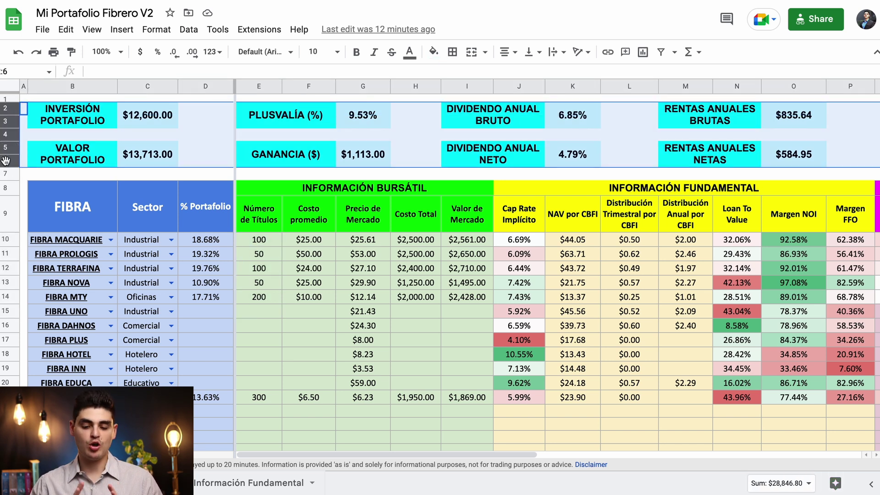
left_click(70, 119)
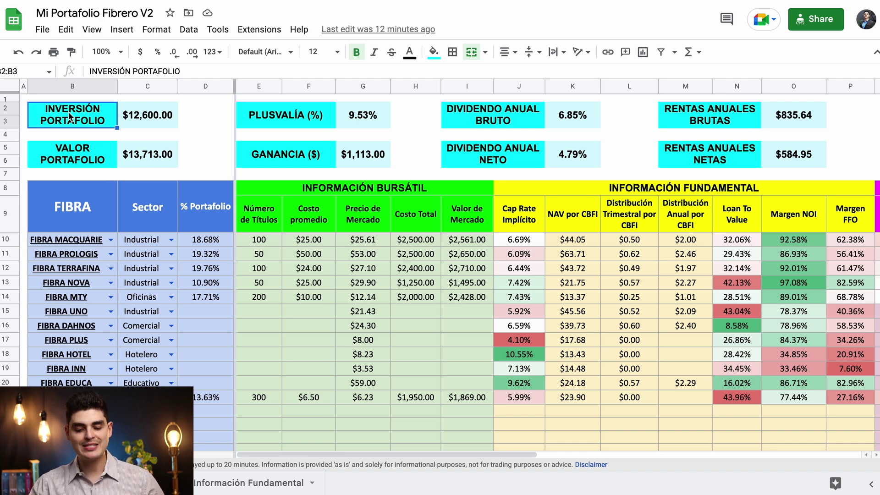
left_click(161, 122)
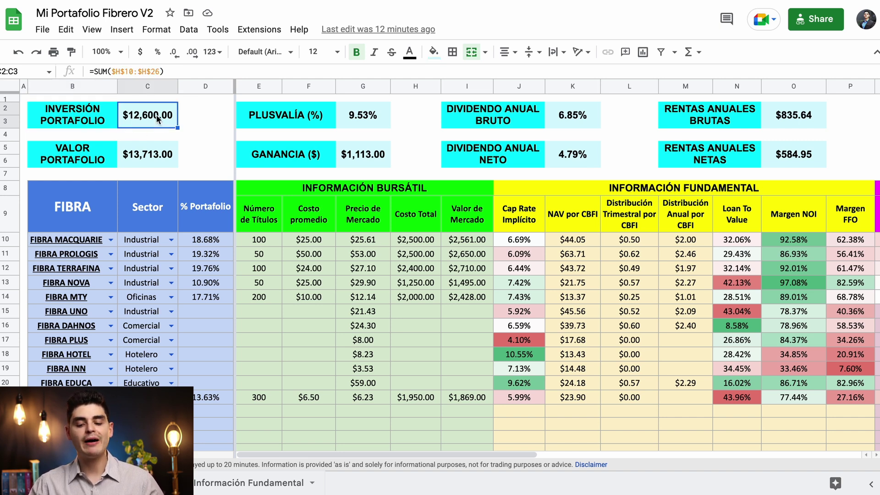
left_click(67, 166)
left_click(140, 161)
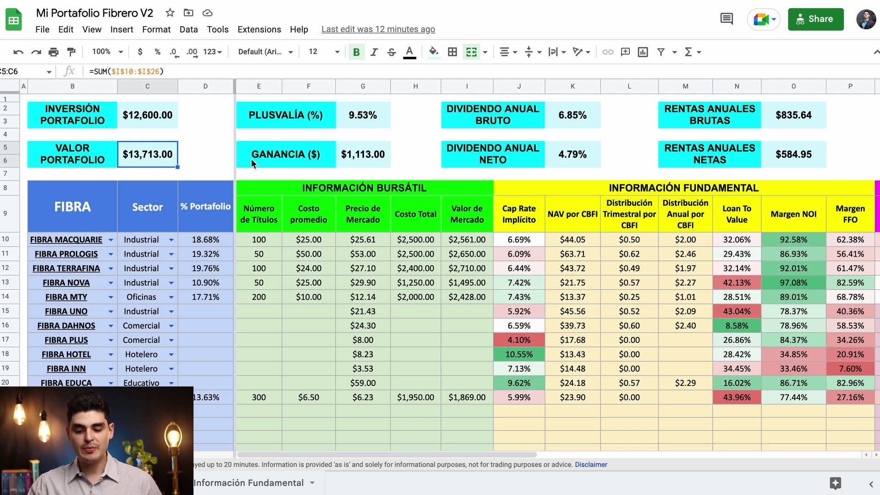
Check the portfolio summary's PLUSVALÍA (%) formula and the GANANCIA ($) amount
left_click(366, 123)
left_click_drag(297, 123, 366, 120)
left_click(355, 117)
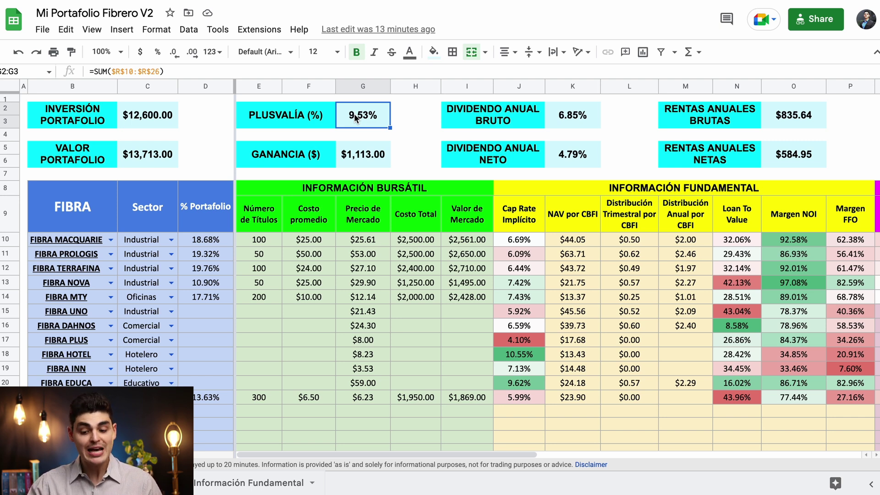
left_click_drag(294, 156, 349, 157)
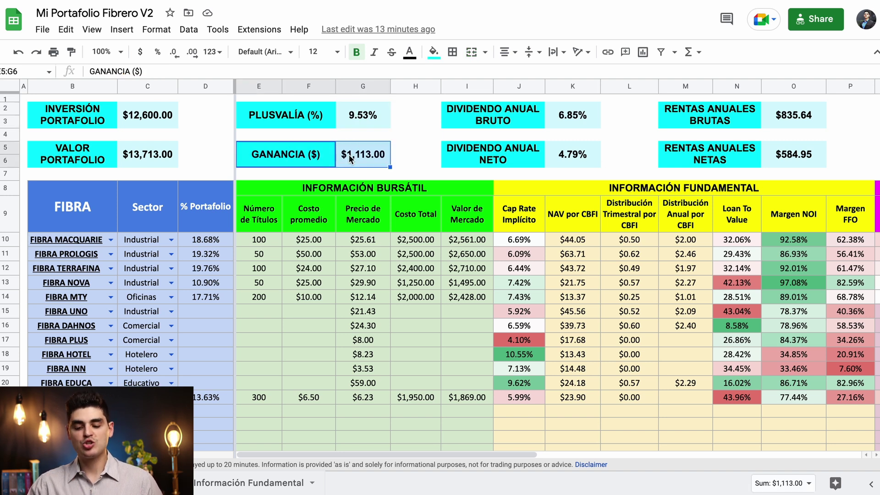
left_click(416, 116)
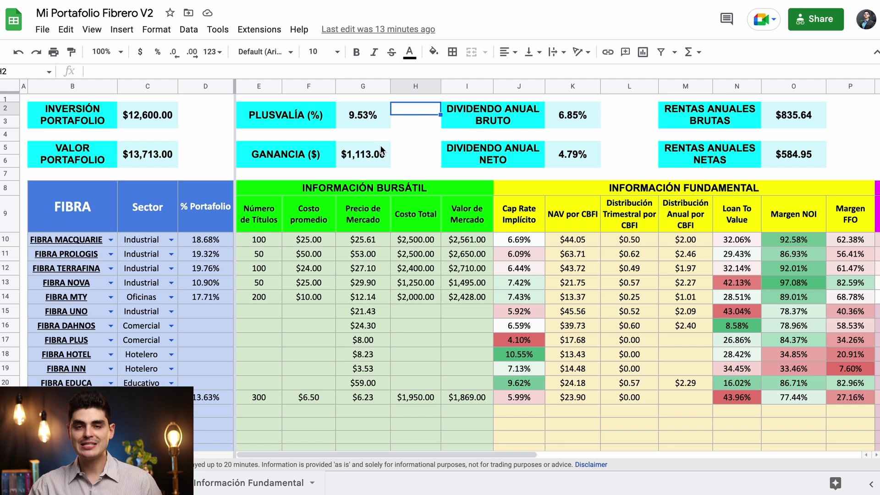
left_click(369, 161)
Review the DIVIDENDO ANUAL BRUTO and DIVIDENDO ANUAL NETO metrics and inspect the formula behind each
left_click_drag(463, 120, 558, 128)
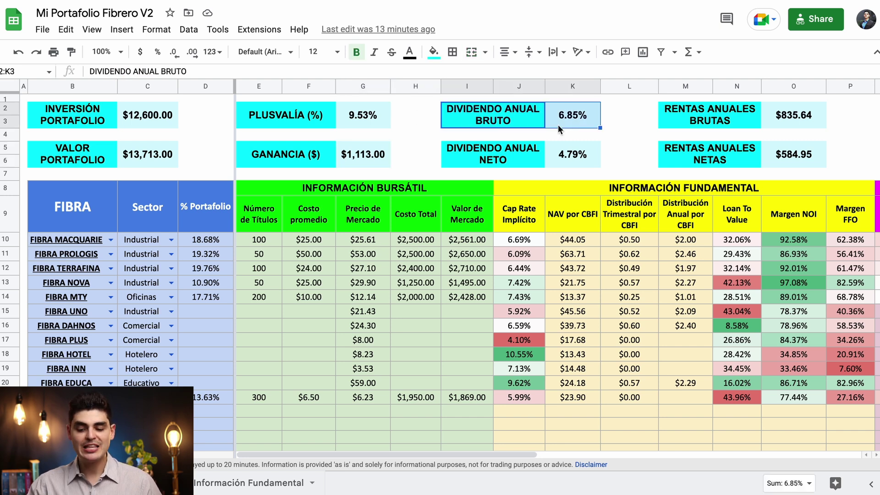
left_click(458, 133)
left_click_drag(463, 118, 584, 122)
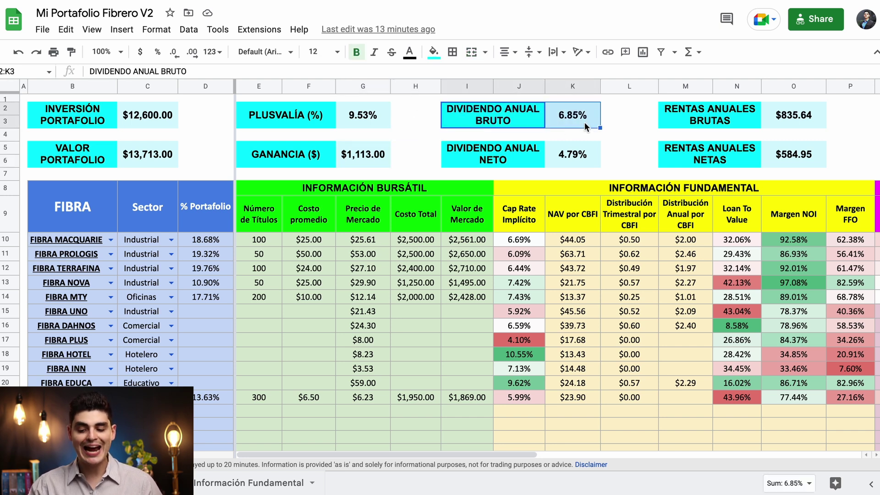
left_click(616, 111)
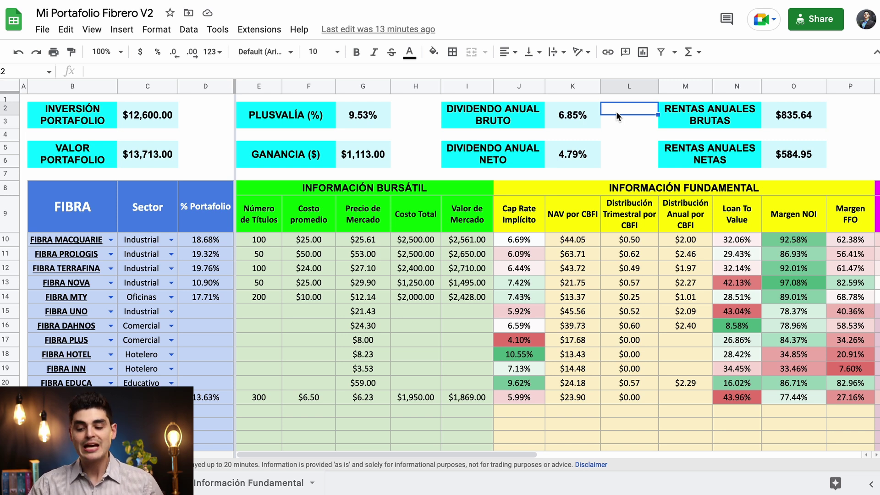
left_click(576, 118)
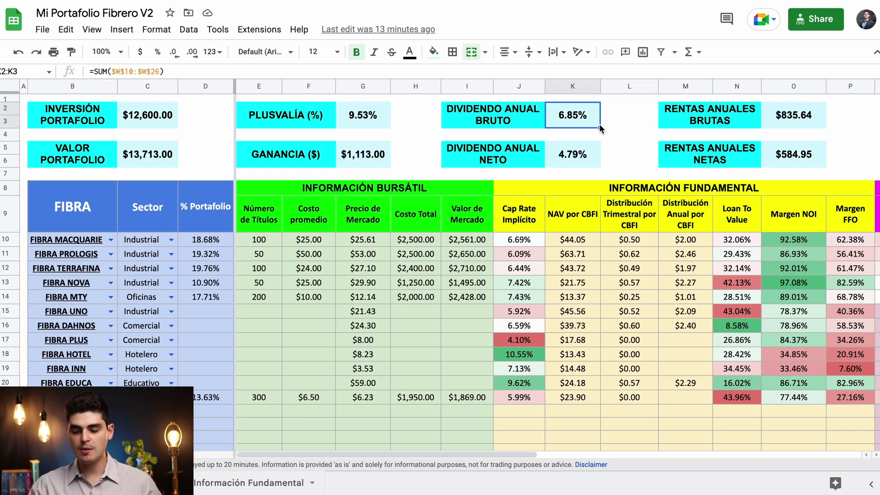
left_click(496, 157)
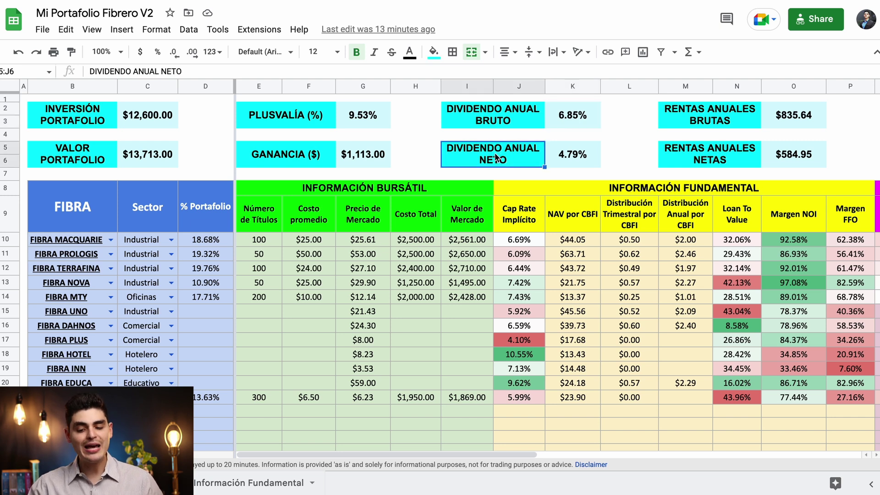
left_click(568, 156)
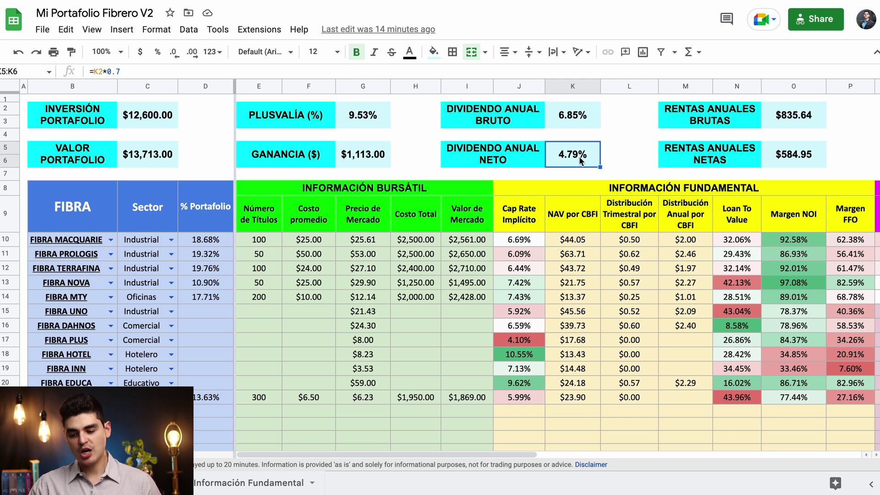
Inspect the RENTAS ANUALES BRUTAS formula and review the RENTAS ANUALES NETAS amount in the portfolio summary
scroll(606, 164, "right", 3)
left_click(695, 117)
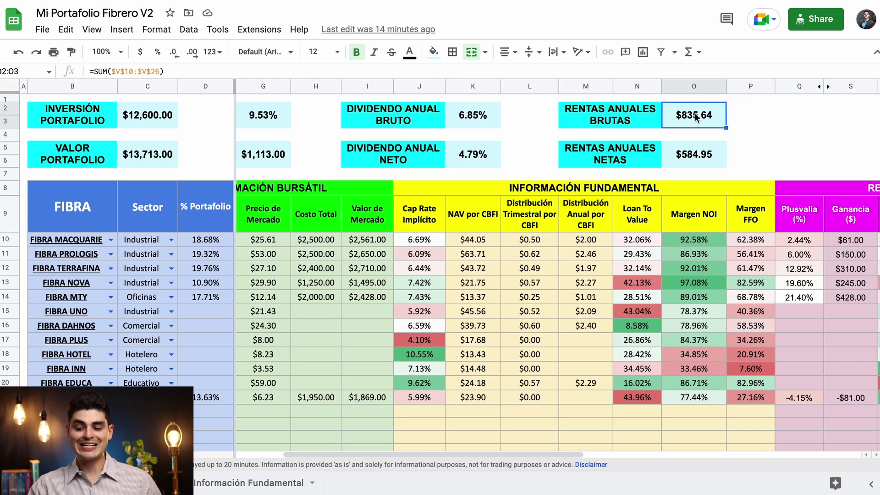
left_click_drag(619, 120, 698, 121)
left_click_drag(620, 166, 673, 166)
key("Right")
Examine the PORTAFOLIO and SECTORES donut charts beside the RENTABILIDAD columns
scroll(335, 144, "right", 10)
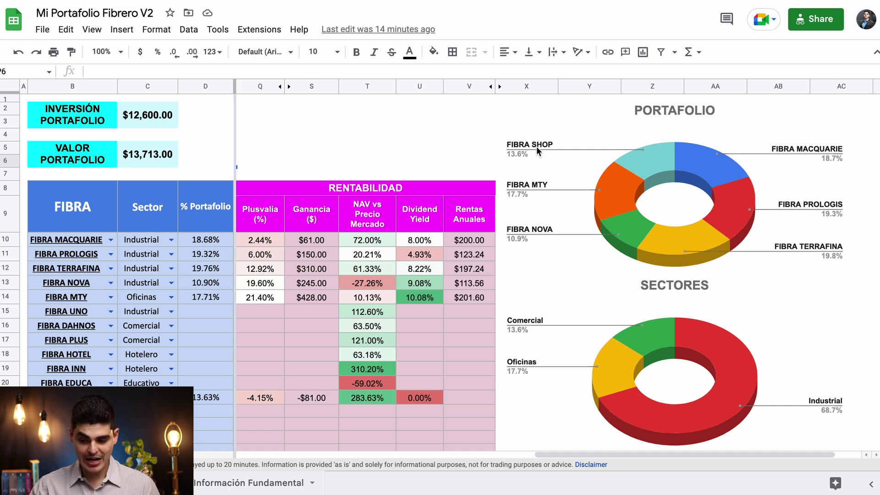
scroll(536, 147, "down", 1)
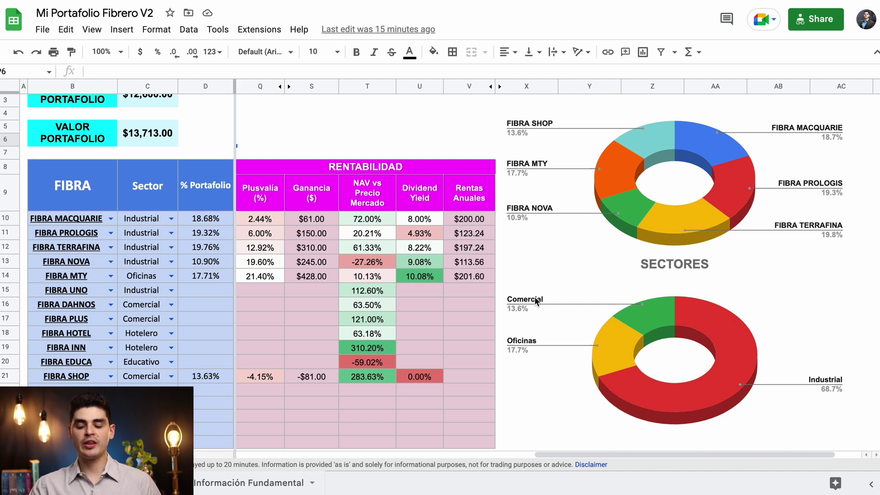
scroll(554, 350, "up", 1)
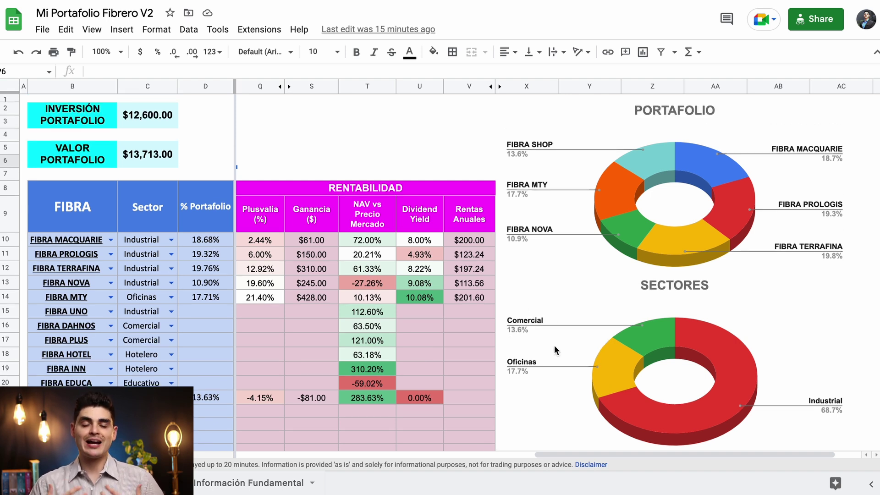